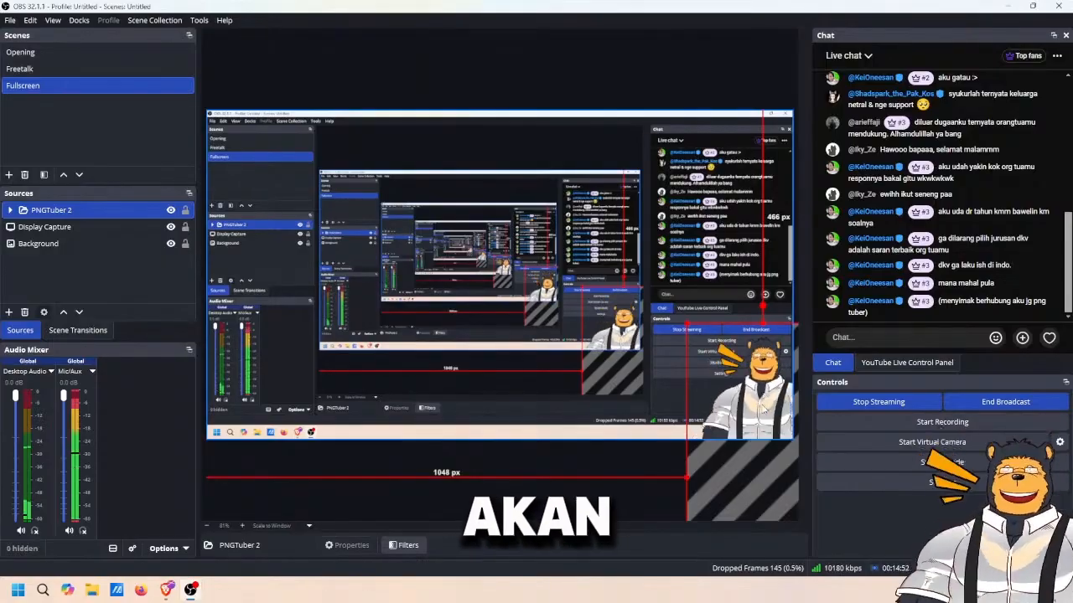
- Nudge the PNGTuber 2 group in the preview to about 1049 px from the canvas's left edge and 475 px from its top
{"action": "mouse_move", "coordinate": [762, 405]}
{"action": "left_mouse_down"}
{"action": "mouse_move", "coordinate": [728, 370]}
{"action": "mouse_move", "coordinate": [763, 411]}
{"action": "left_mouse_up"}
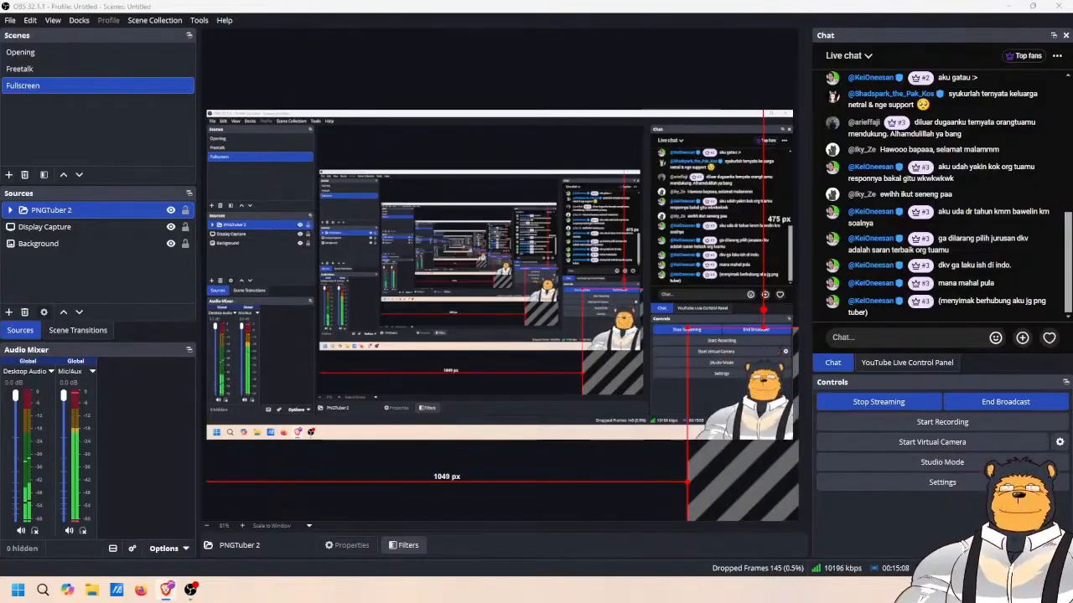
- Switch to the web browser and examine the Image Reaction plugin's name and overview on the OBS forum
{"action": "left_click_drag", "start_coordinate": [1072, 294], "coordinate": [700, 3]}
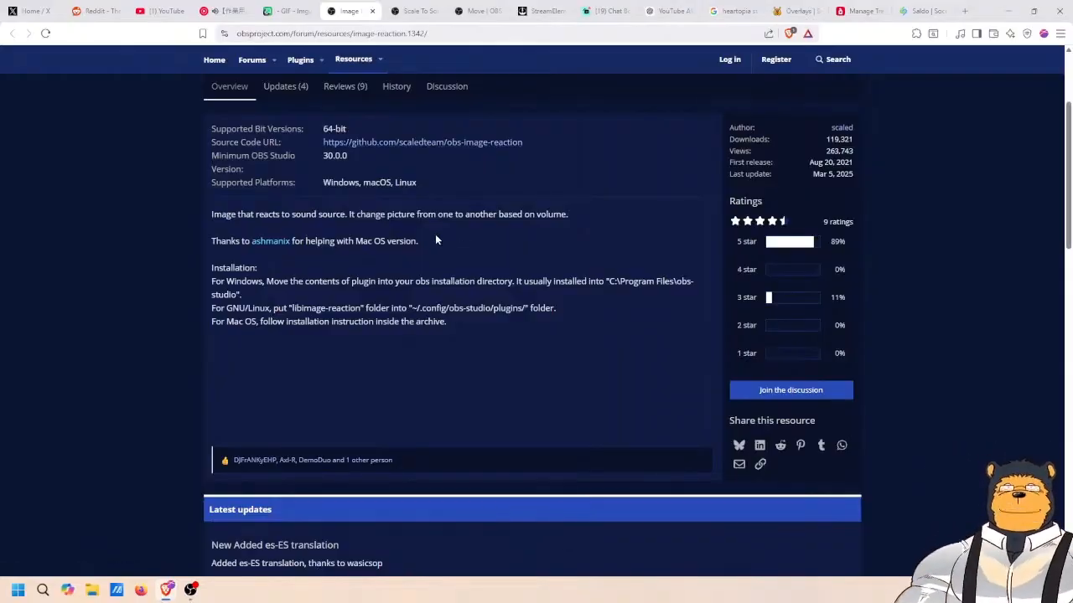
{"action": "scroll", "coordinate": [435, 239], "scroll_direction": "up", "scroll_amount": 2}
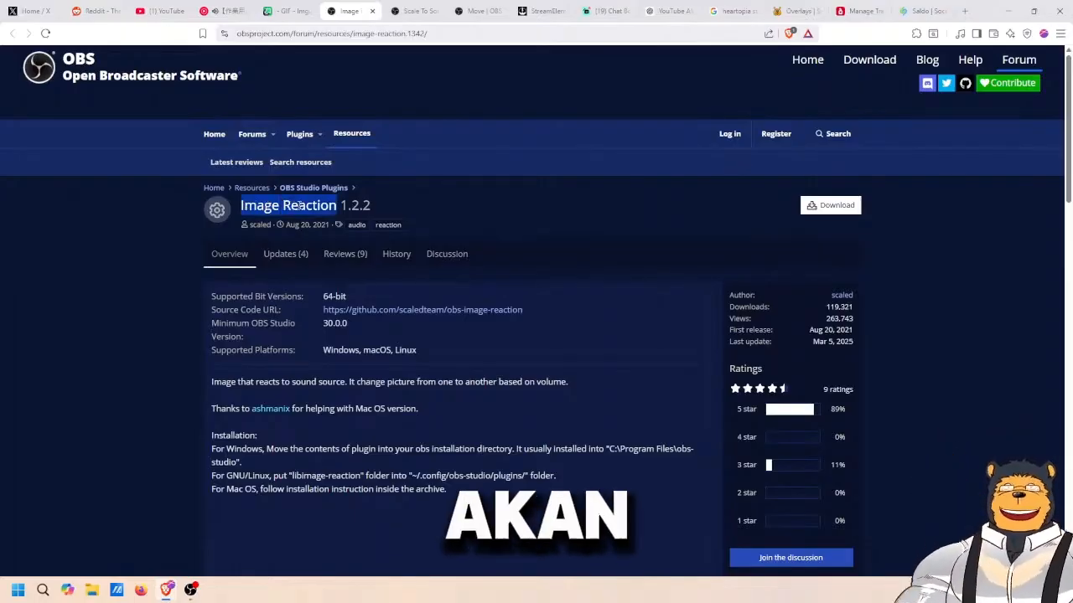
{"action": "left_click", "coordinate": [166, 224]}
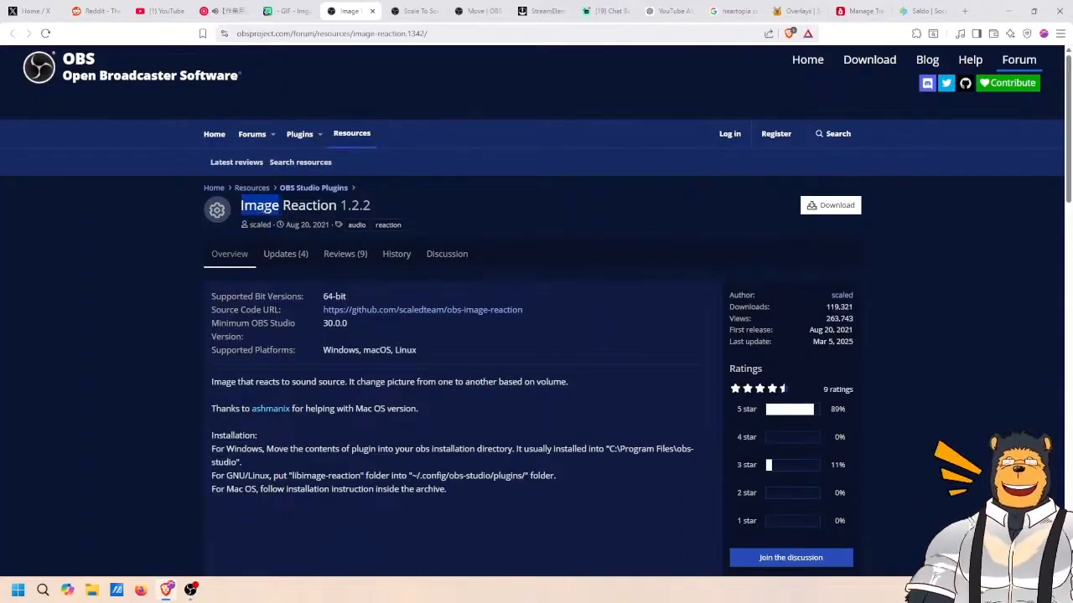
{"action": "left_click", "coordinate": [445, 212]}
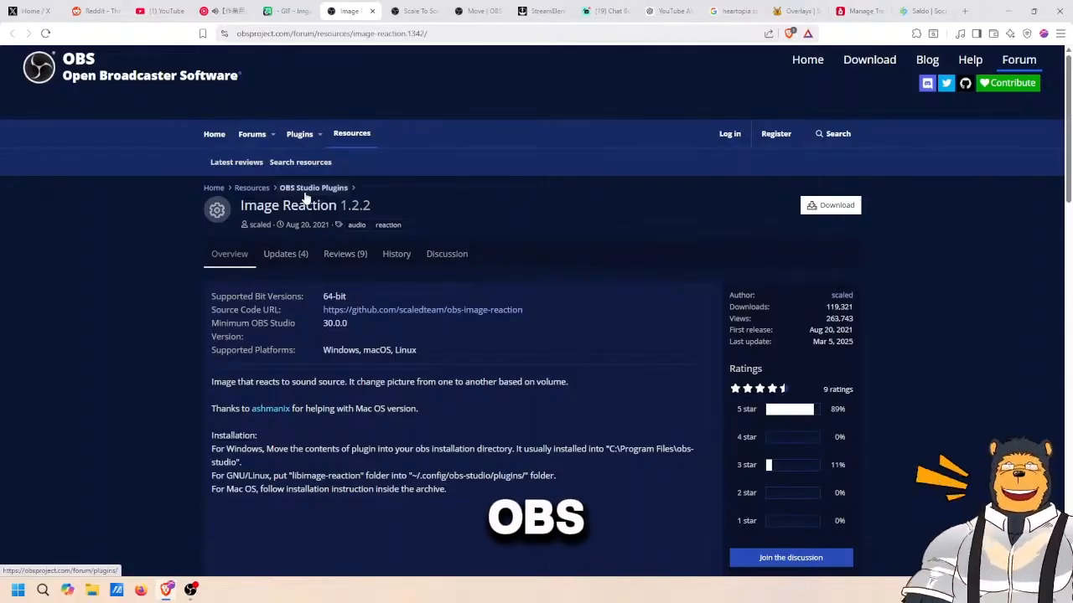
- Examine the OBS forum pages of the Scale To Sound and Move plugins
{"action": "key", "text": "ctrl+Tab"}
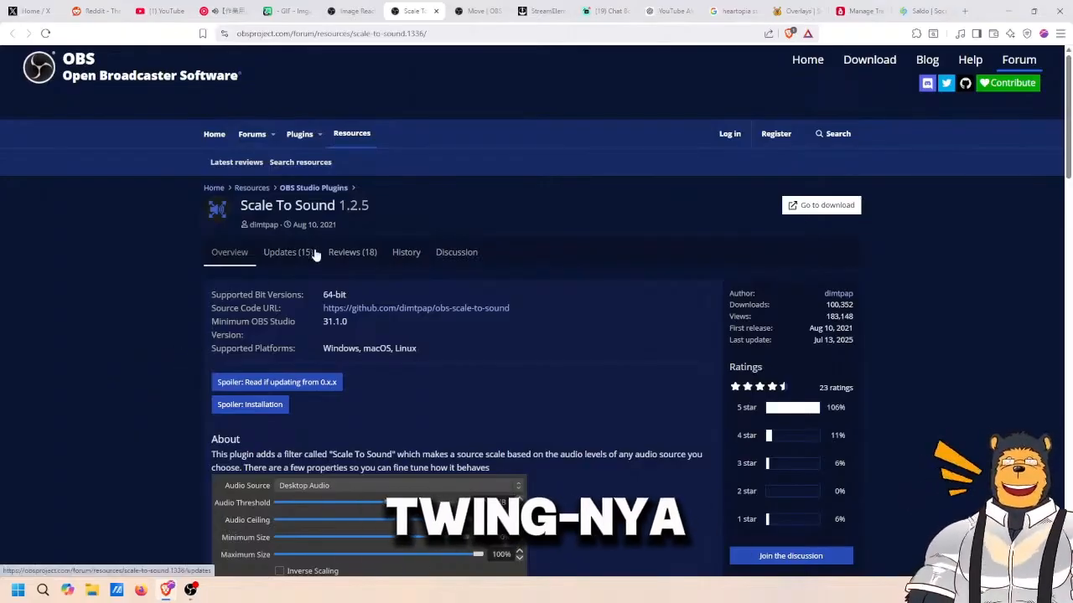
{"action": "left_click", "coordinate": [465, 7]}
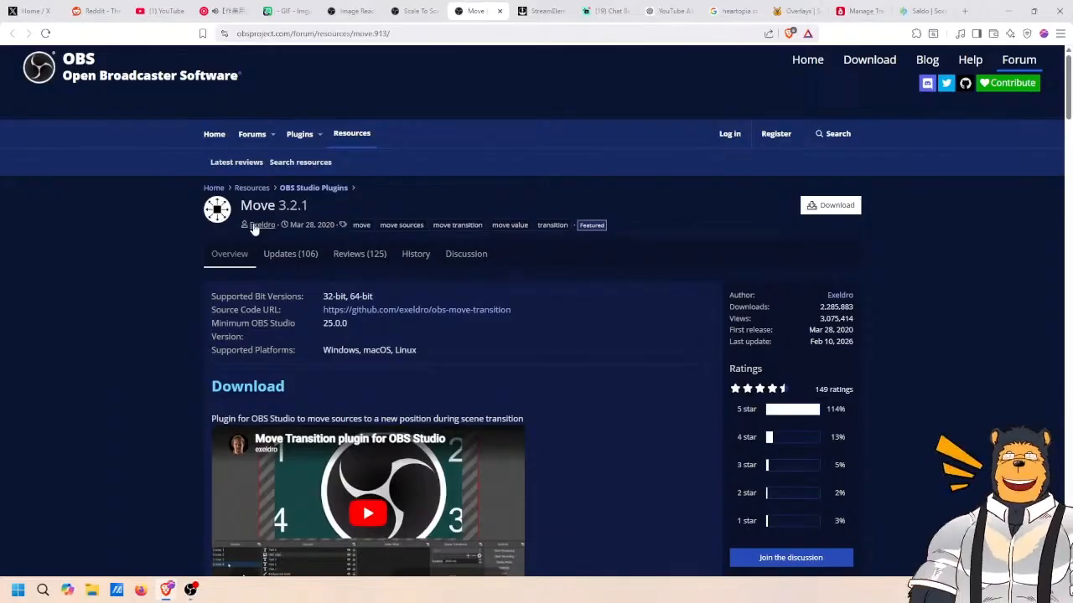
{"action": "scroll", "coordinate": [265, 204], "scroll_direction": "down", "scroll_amount": 2}
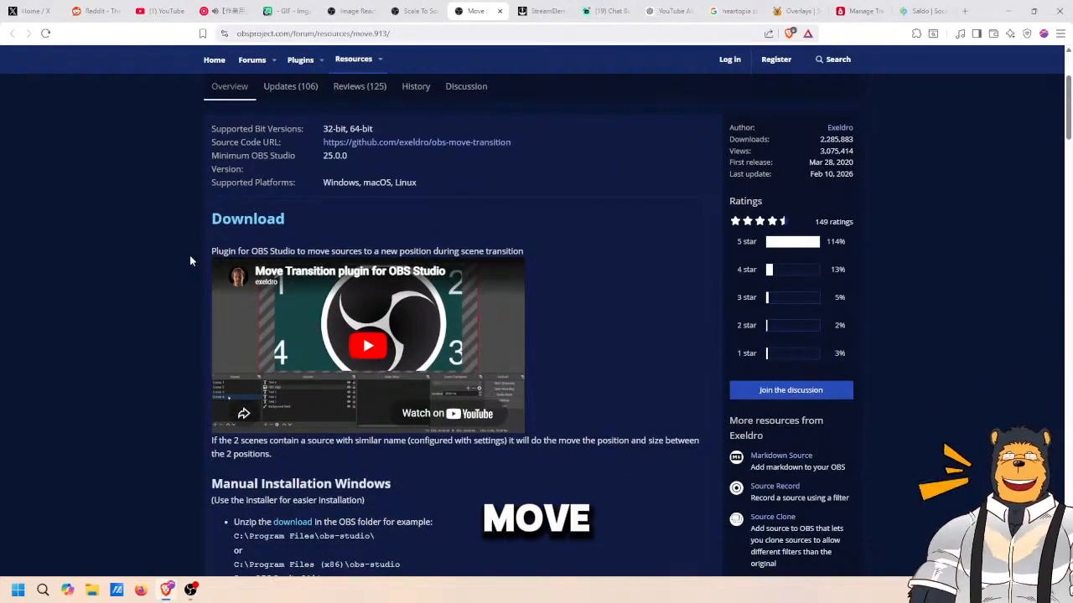
{"action": "scroll", "coordinate": [191, 260], "scroll_direction": "up", "scroll_amount": 1}
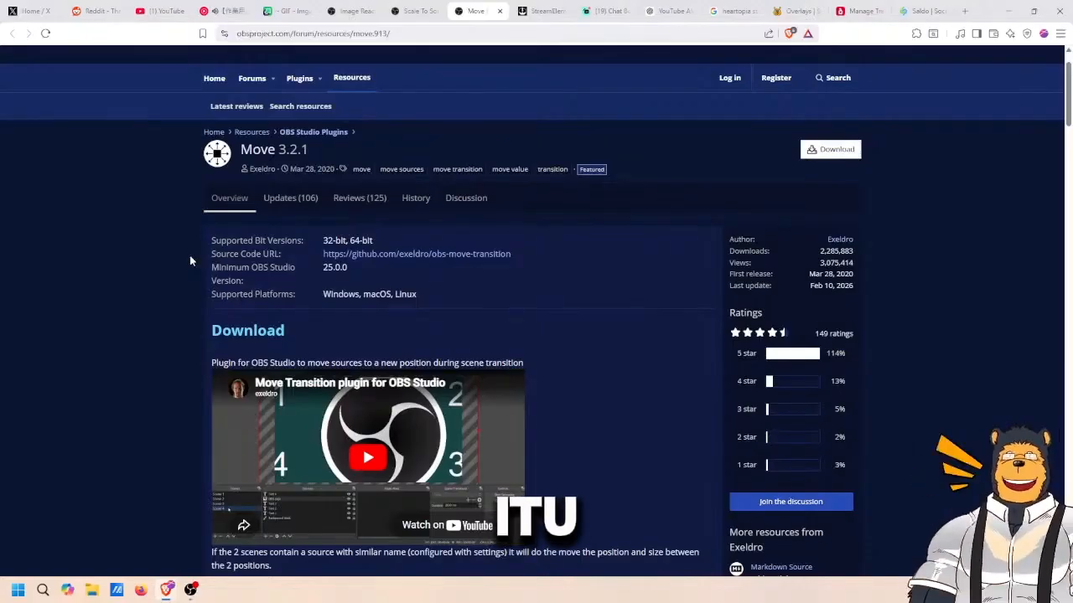
{"action": "scroll", "coordinate": [190, 261], "scroll_direction": "up", "scroll_amount": 1}
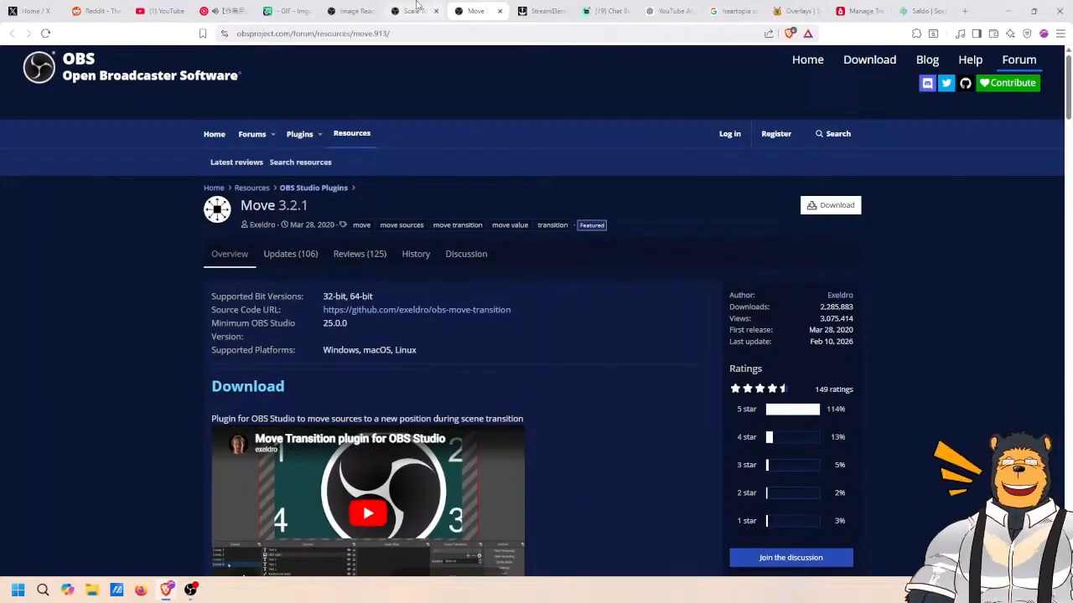
- Go through the Image Reaction, Scale To Sound and Move plugin pages again, reviewing their download and installation information
{"action": "left_click", "coordinate": [367, 6]}
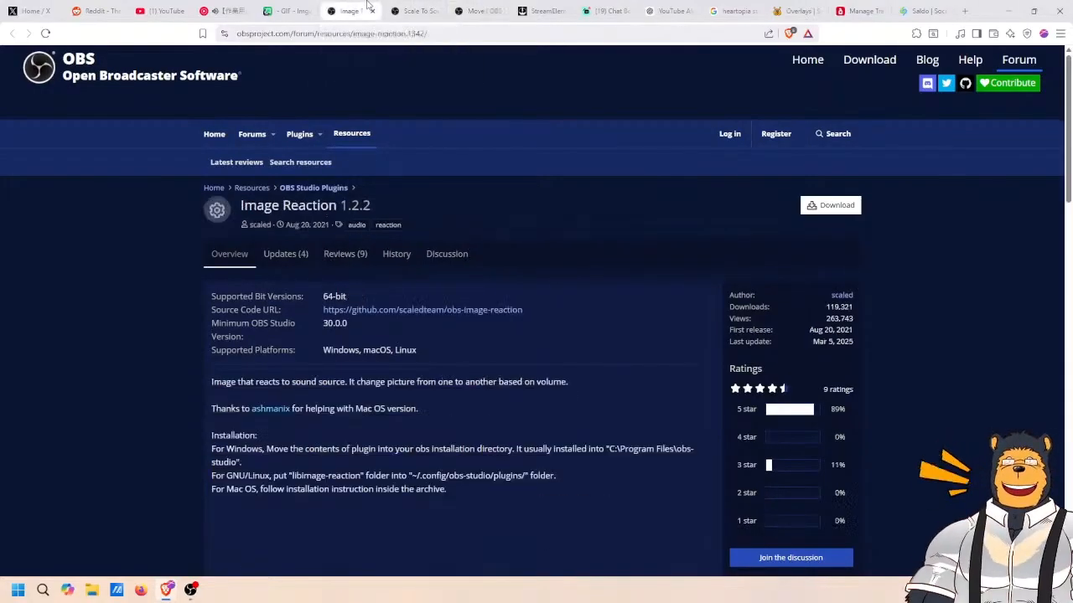
{"action": "left_click", "coordinate": [411, 8]}
{"action": "left_click", "coordinate": [465, 6]}
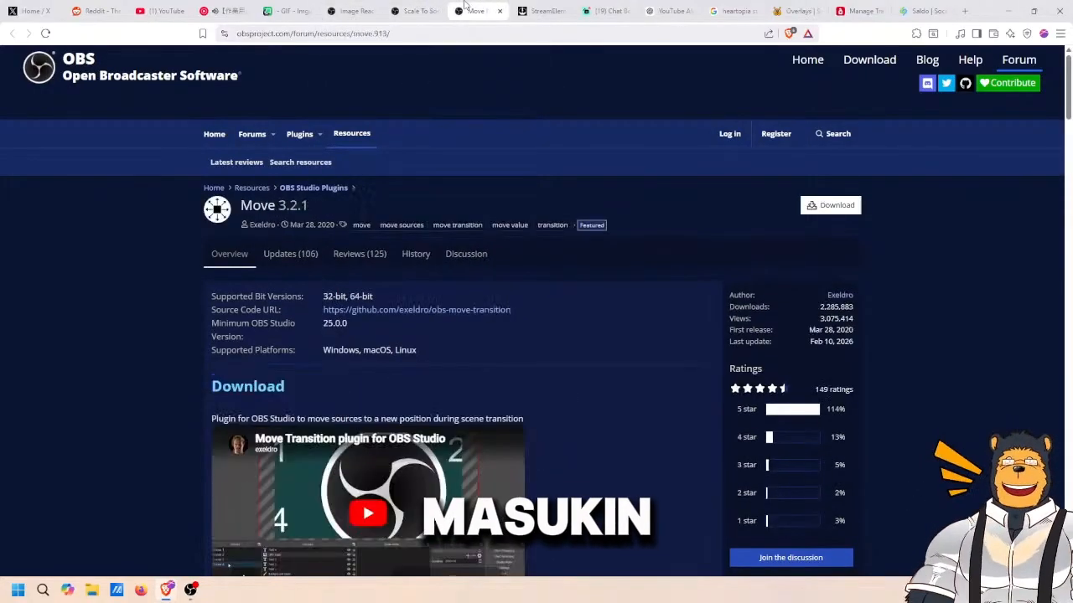
{"action": "left_click", "coordinate": [426, 7]}
{"action": "left_click", "coordinate": [348, 11]}
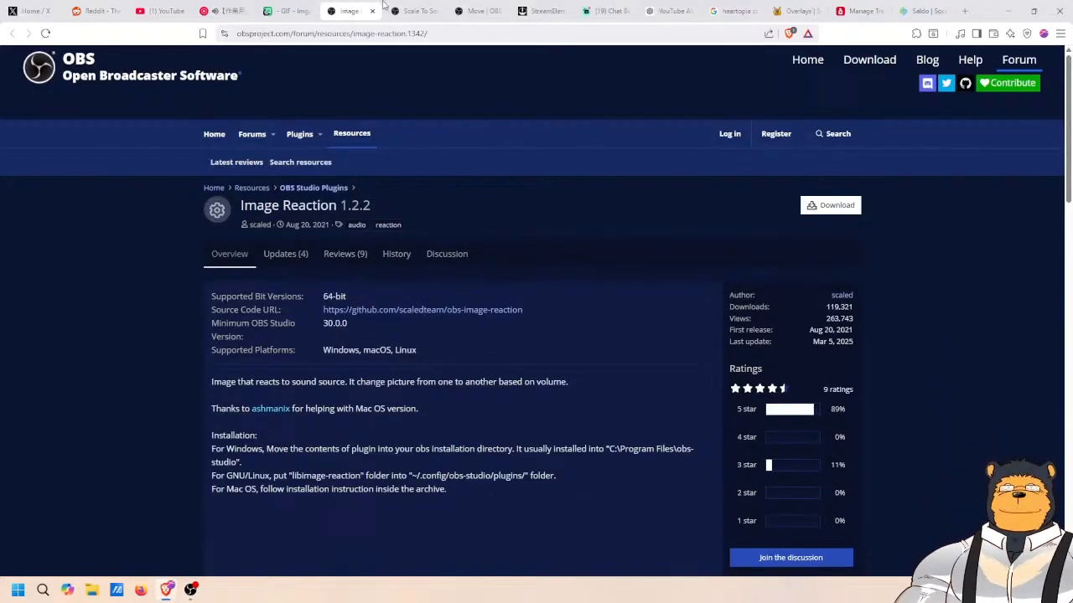
{"action": "left_click", "coordinate": [411, 8]}
{"action": "left_click", "coordinate": [478, 7]}
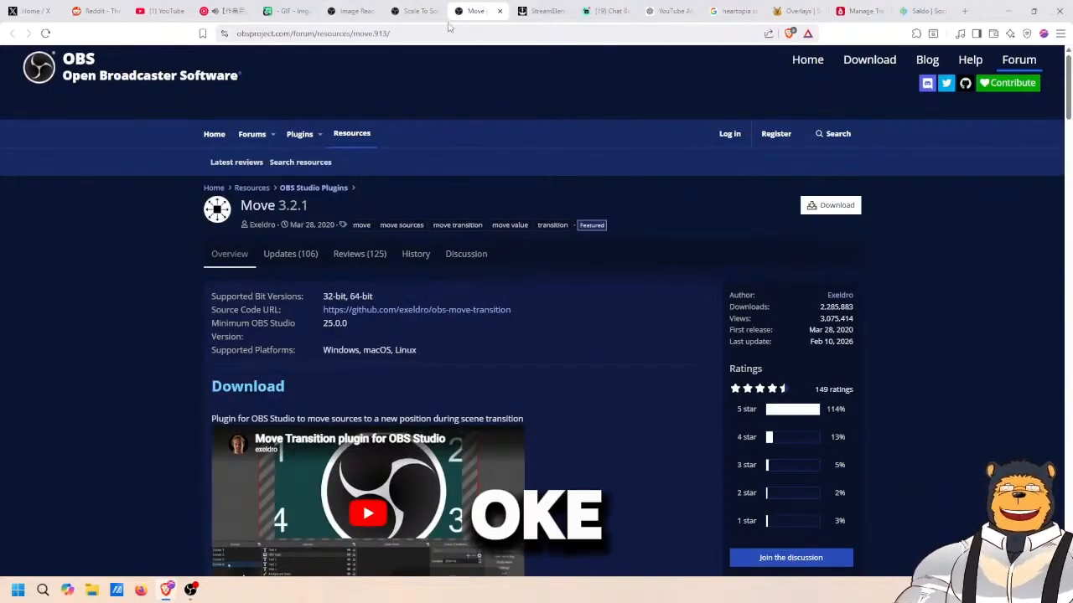
{"action": "left_click", "coordinate": [352, 9]}
{"action": "scroll", "coordinate": [348, 343], "scroll_direction": "down", "scroll_amount": 1}
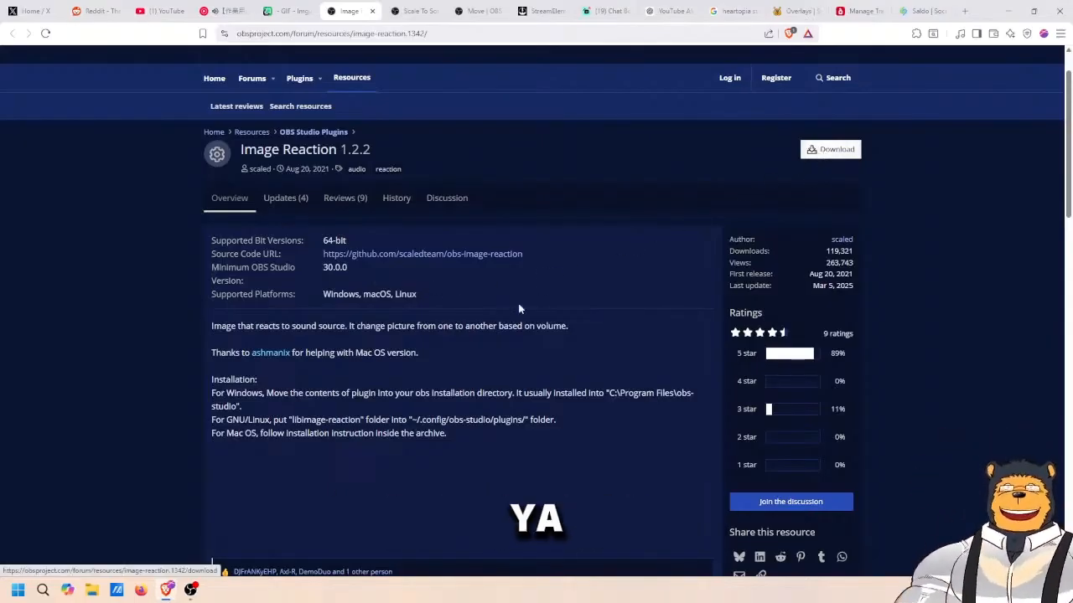
{"action": "mouse_move", "coordinate": [191, 590]}
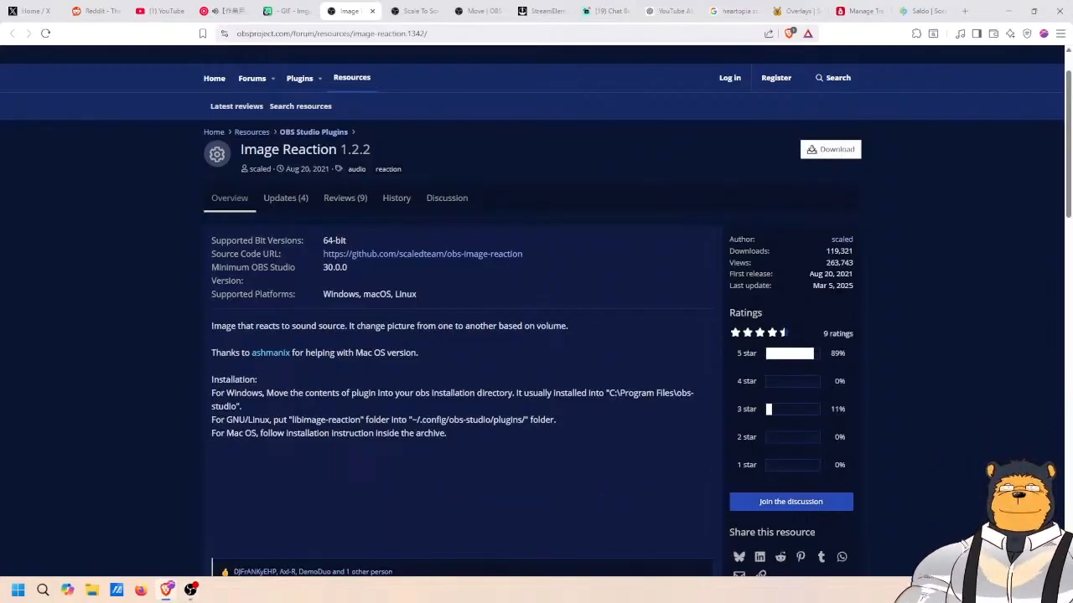
{"action": "left_click", "coordinate": [909, 589]}
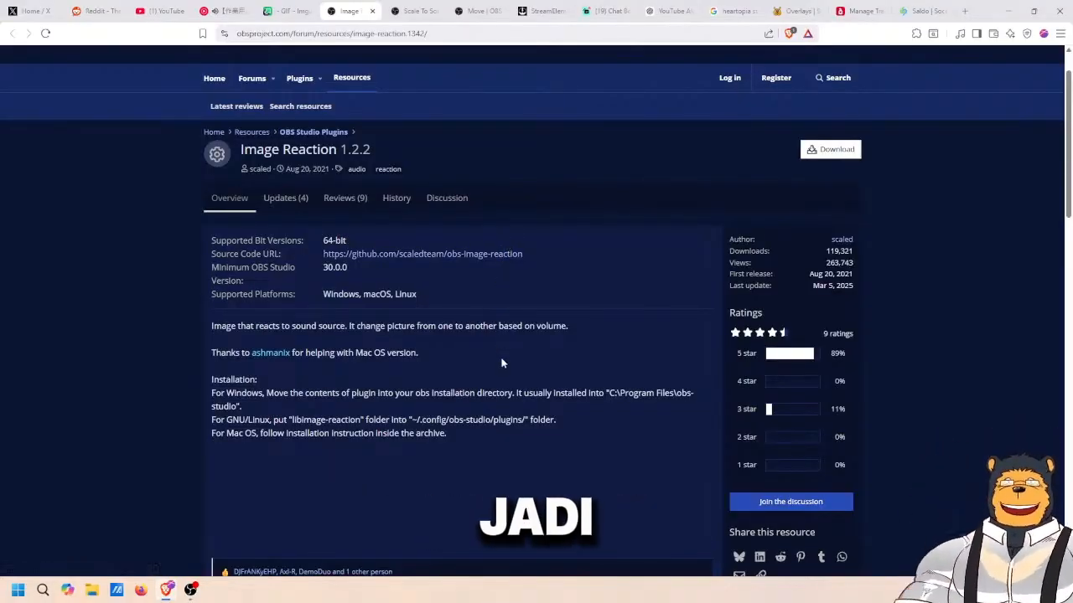
{"action": "left_click", "coordinate": [419, 11]}
{"action": "left_click", "coordinate": [475, 11]}
{"action": "left_click", "coordinate": [349, 7]}
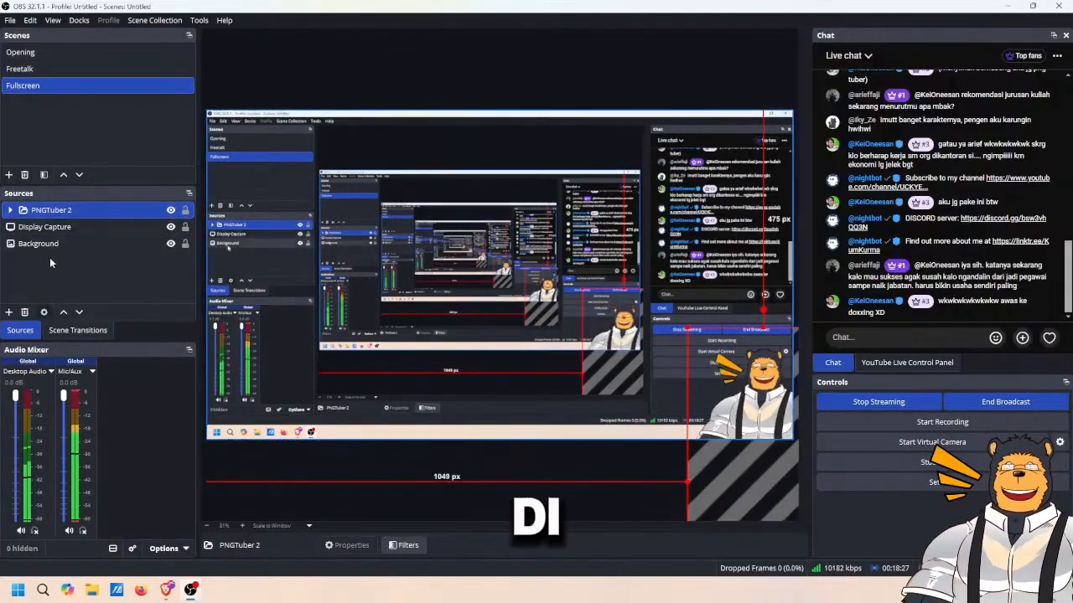
- Create a new Image Reaction source in the Fullscreen scene, keeping the suggested name
{"action": "left_click", "coordinate": [10, 313]}
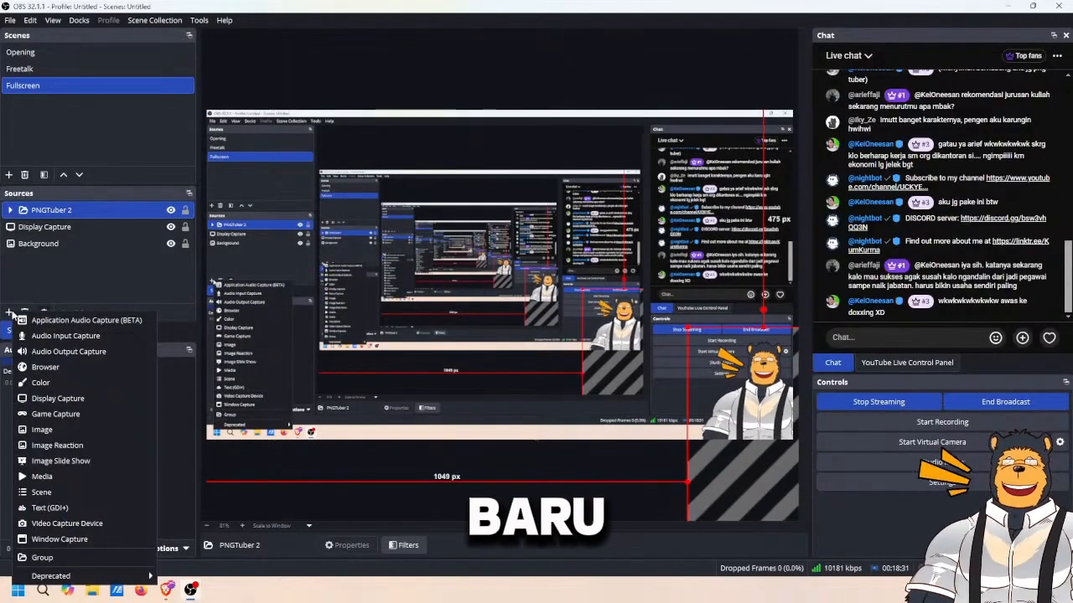
{"action": "left_click", "coordinate": [27, 272]}
{"action": "left_click", "coordinate": [27, 272]}
{"action": "left_click", "coordinate": [10, 309]}
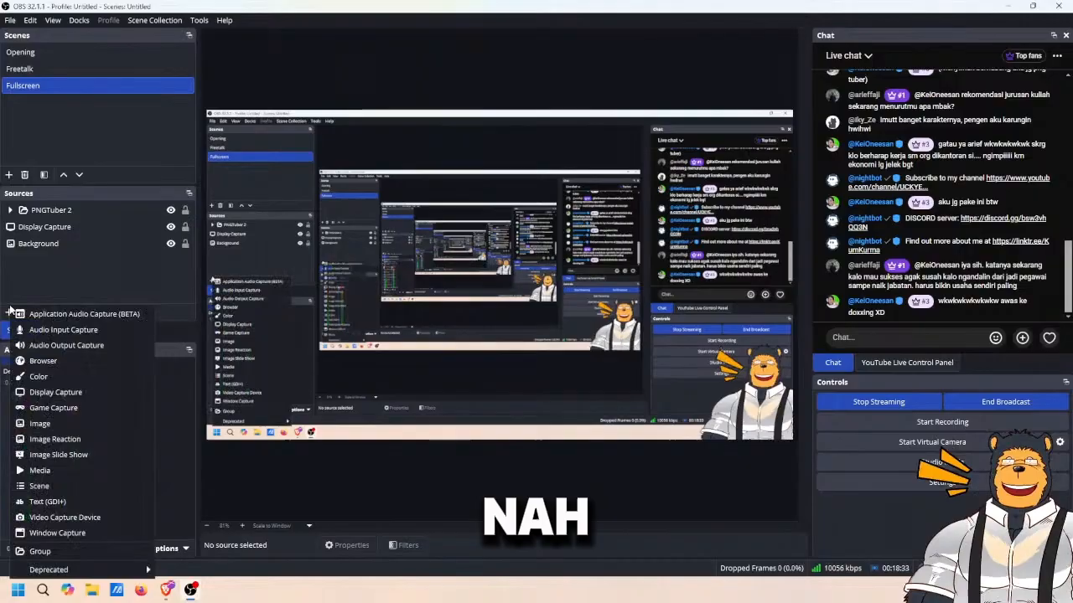
{"action": "left_click", "coordinate": [74, 440]}
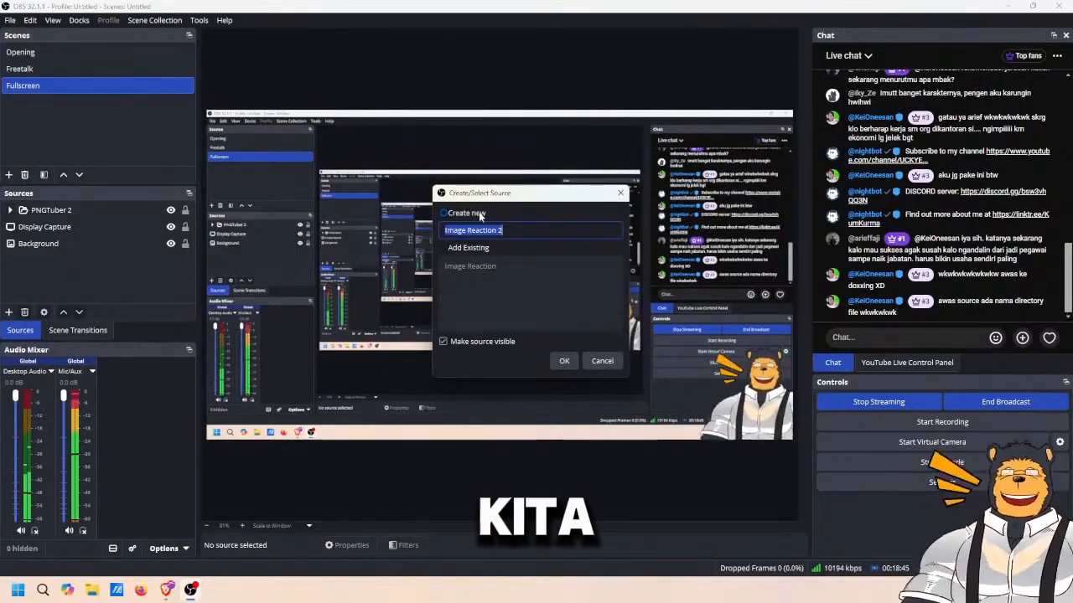
{"action": "left_click", "coordinate": [519, 232]}
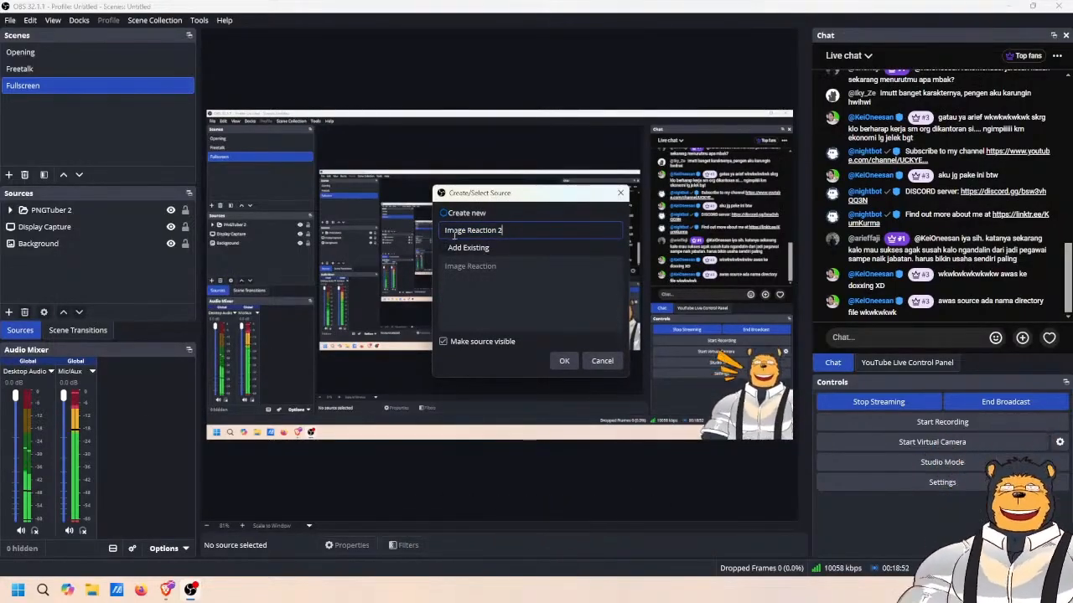
{"action": "left_click", "coordinate": [563, 362]}
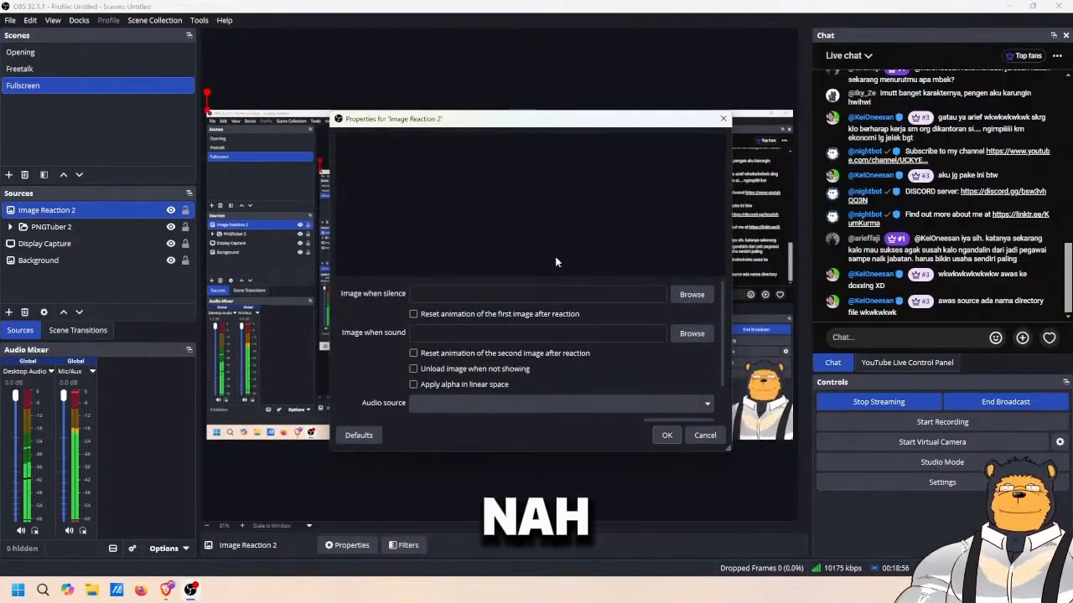
- Set Kuma_Revisi_V2A_a.png as the silence image and Kuma_Revisi_V2A_b.png as the sound image, and move the properties dialog off the avatar
{"action": "left_click_drag", "start_coordinate": [510, 119], "coordinate": [478, 113]}
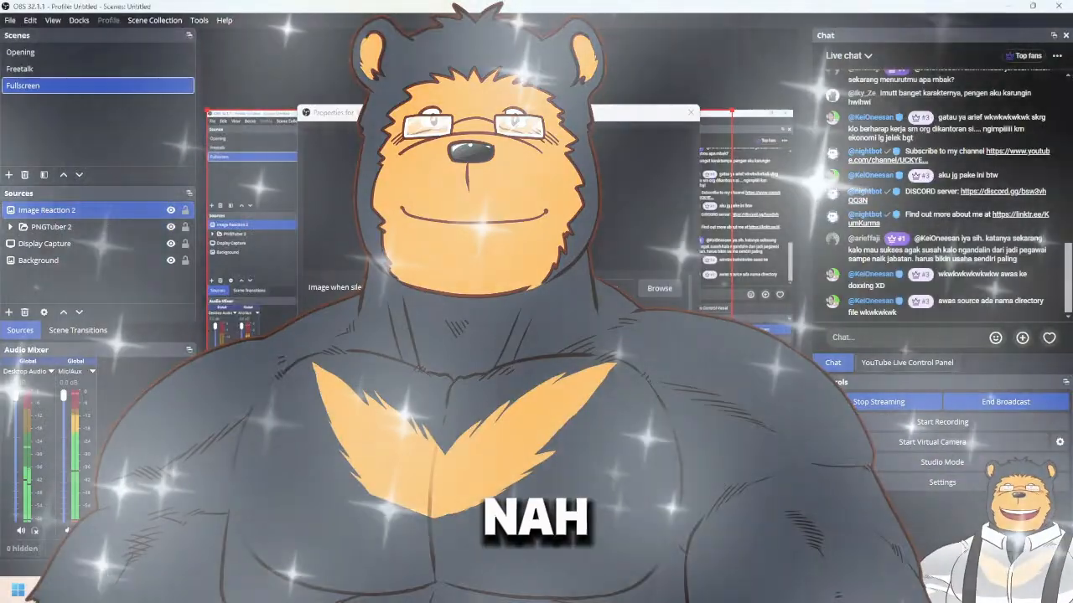
{"action": "left_click_drag", "start_coordinate": [470, 119], "coordinate": [812, 120]}
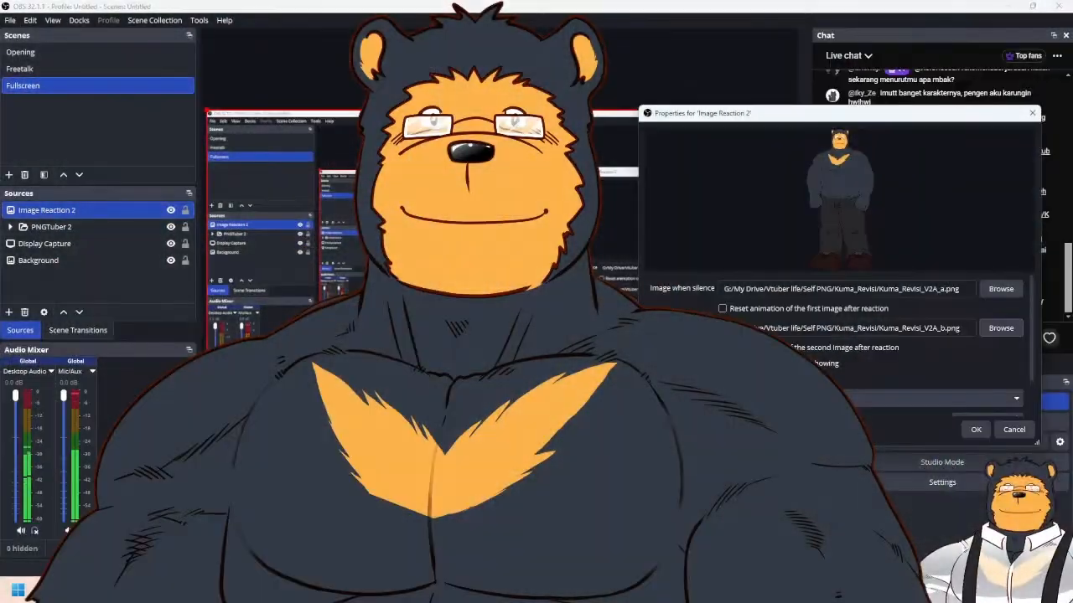
- Scale down the Image Reaction 2 avatar and place it in the left part of the canvas, about 60 px below the top edge
{"action": "left_click", "coordinate": [45, 244]}
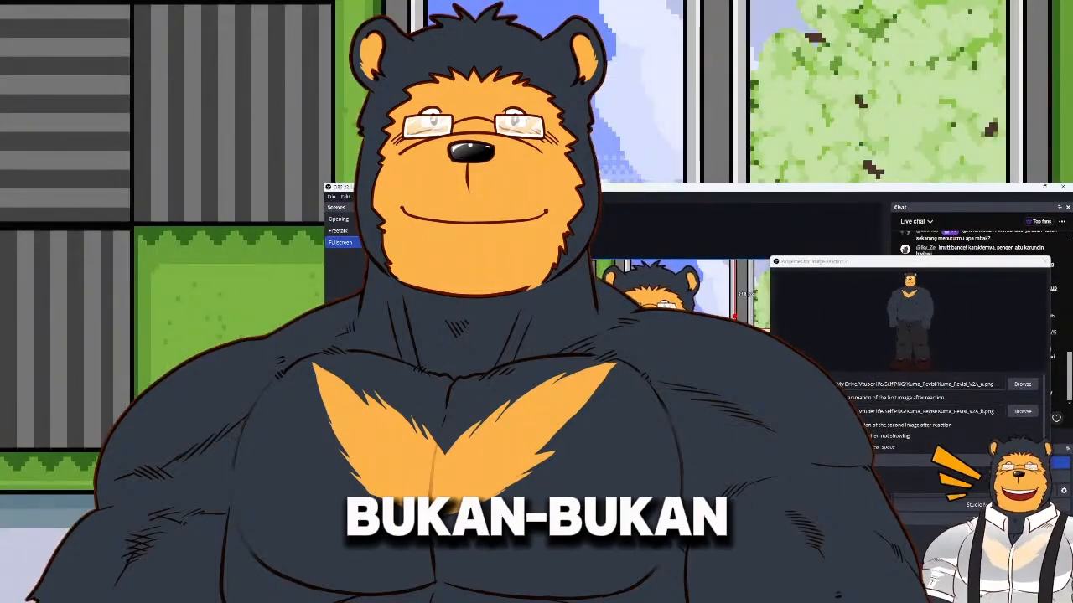
{"action": "key", "text": "ctrl+z"}
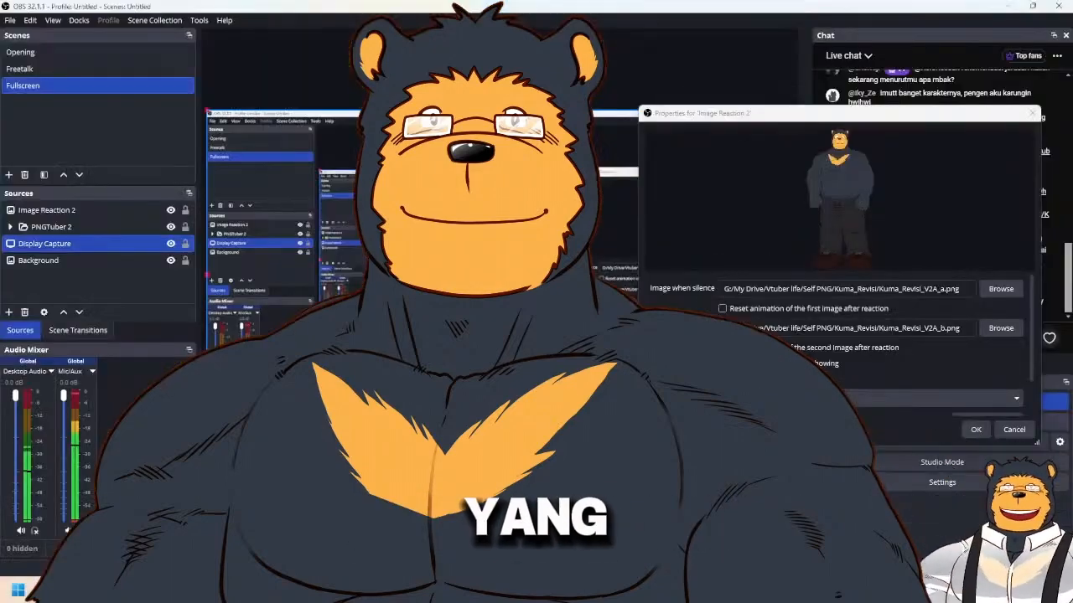
{"action": "left_click", "coordinate": [63, 216]}
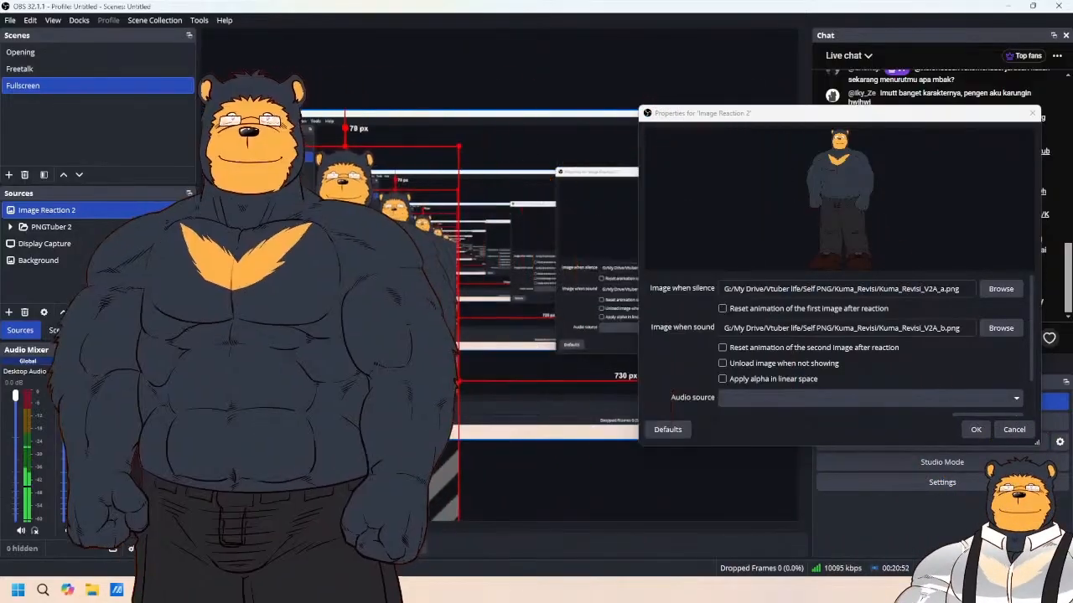
{"action": "left_click_drag", "start_coordinate": [725, 119], "coordinate": [606, 117]}
{"action": "scroll", "coordinate": [553, 368], "scroll_direction": "down", "scroll_amount": 2}
{"action": "scroll", "coordinate": [559, 364], "scroll_direction": "up", "scroll_amount": 2}
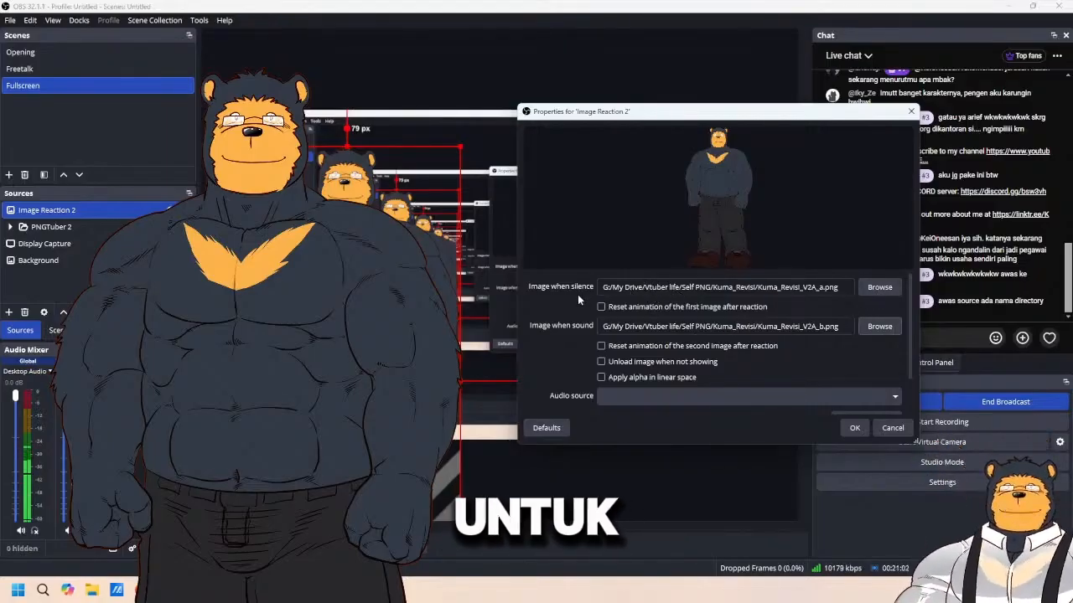
{"action": "left_click_drag", "start_coordinate": [387, 289], "coordinate": [402, 280]}
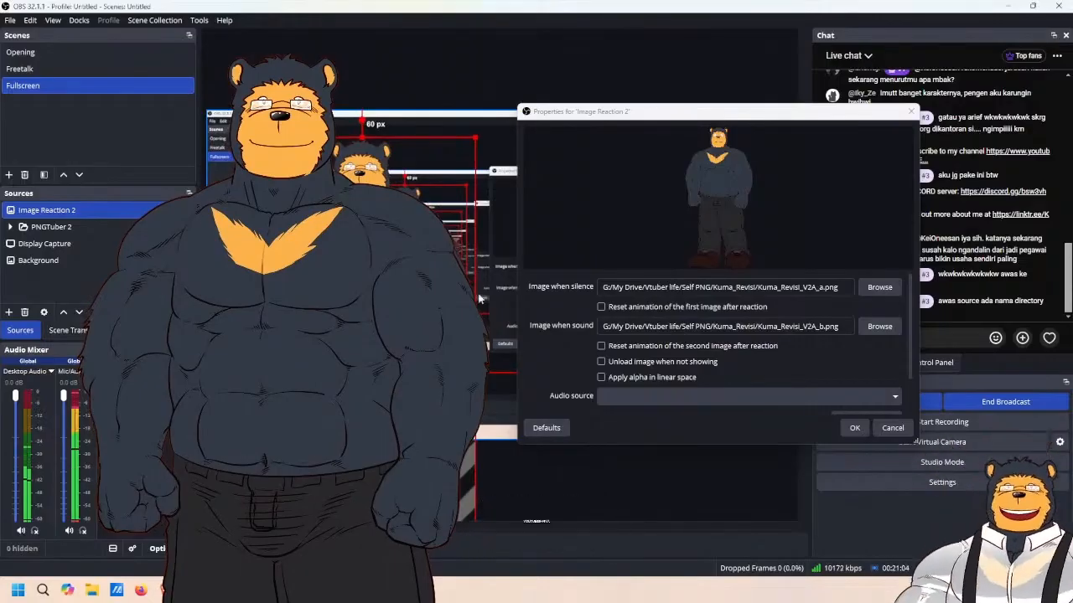
- Set the Image Reaction 2 audio source to Mic/Aux and its reaction threshold to -33.40 dB
{"action": "scroll", "coordinate": [570, 318], "scroll_direction": "down", "scroll_amount": 2}
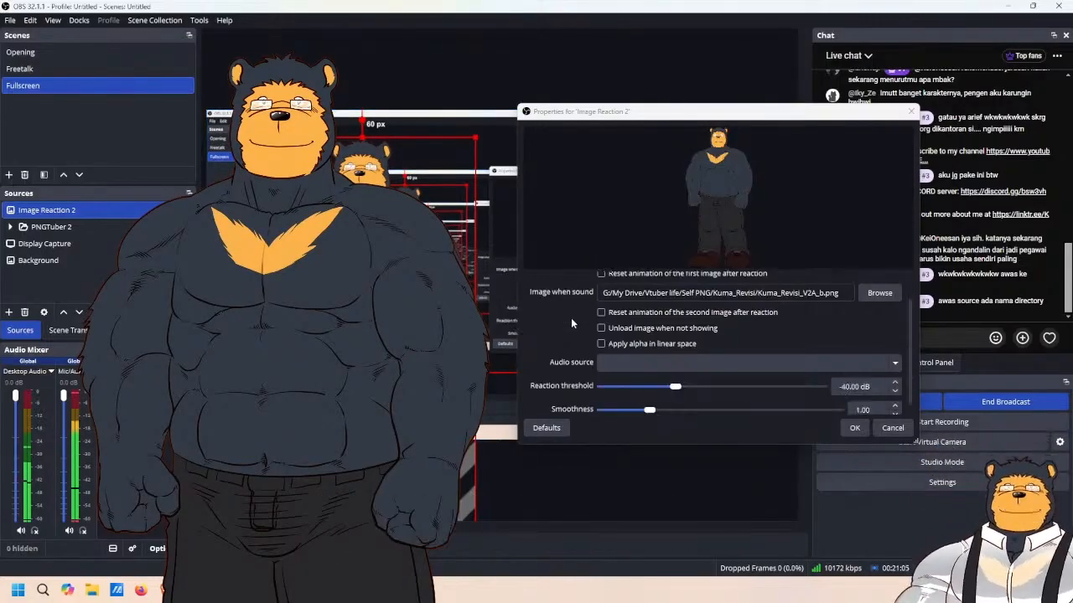
{"action": "left_click", "coordinate": [649, 367]}
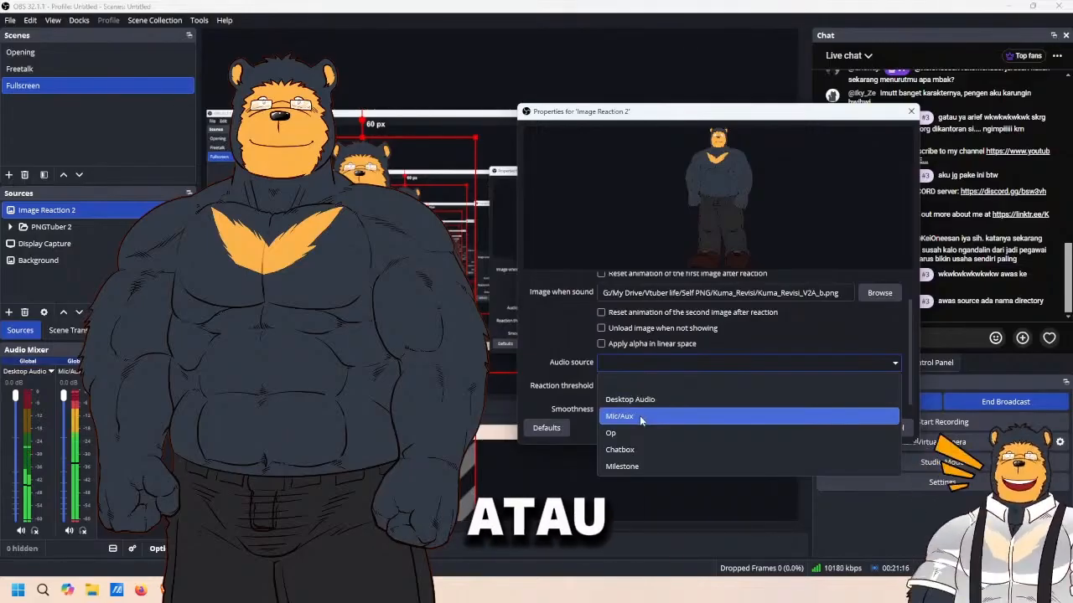
{"action": "left_click", "coordinate": [641, 416]}
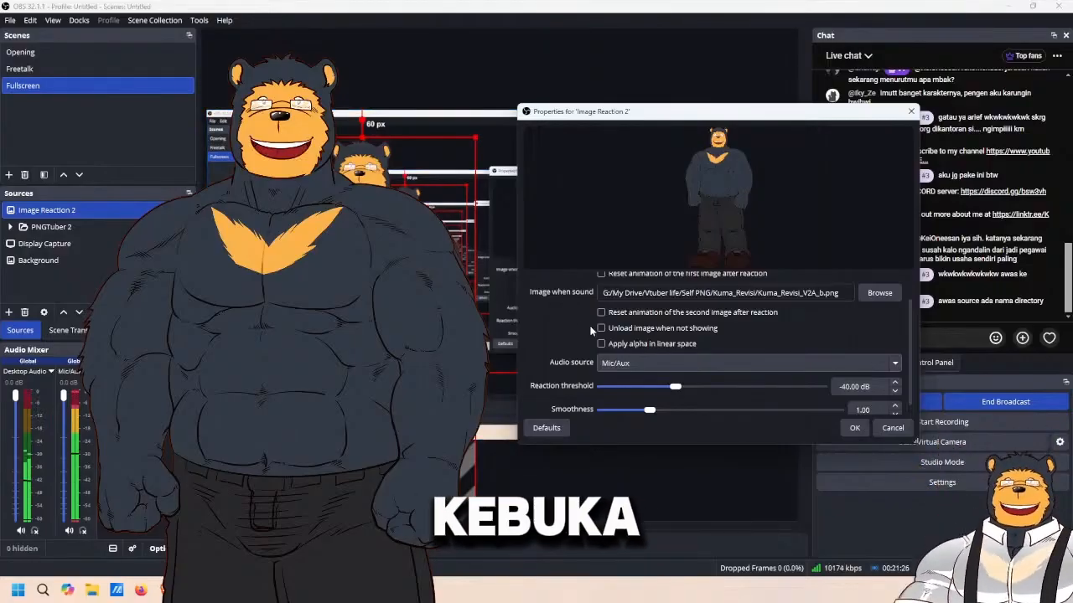
{"action": "scroll", "coordinate": [745, 382], "scroll_direction": "down", "scroll_amount": 1}
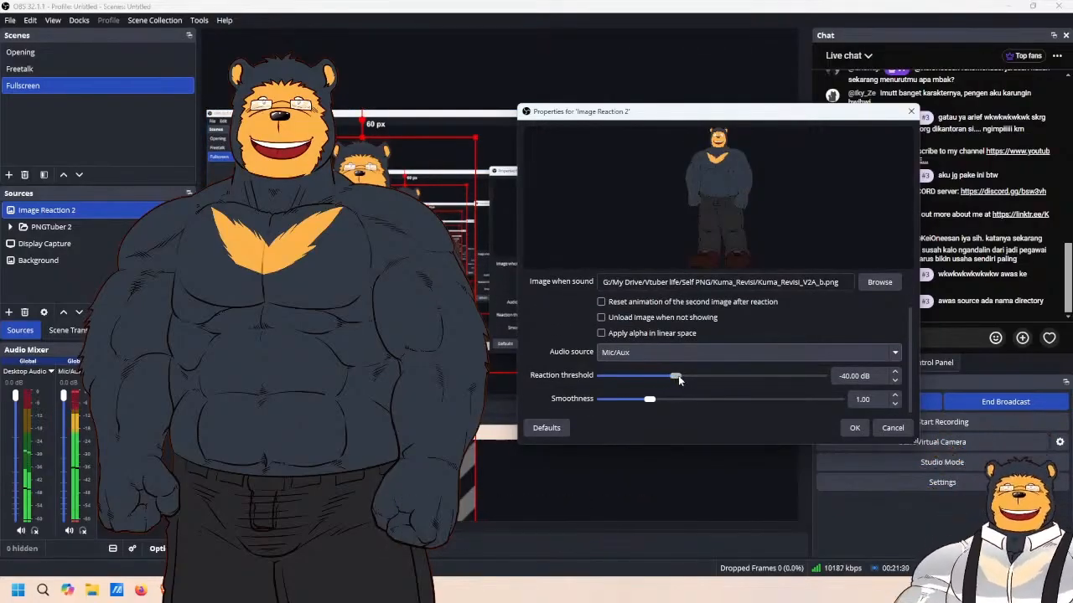
{"action": "left_click_drag", "start_coordinate": [678, 376], "coordinate": [700, 377]}
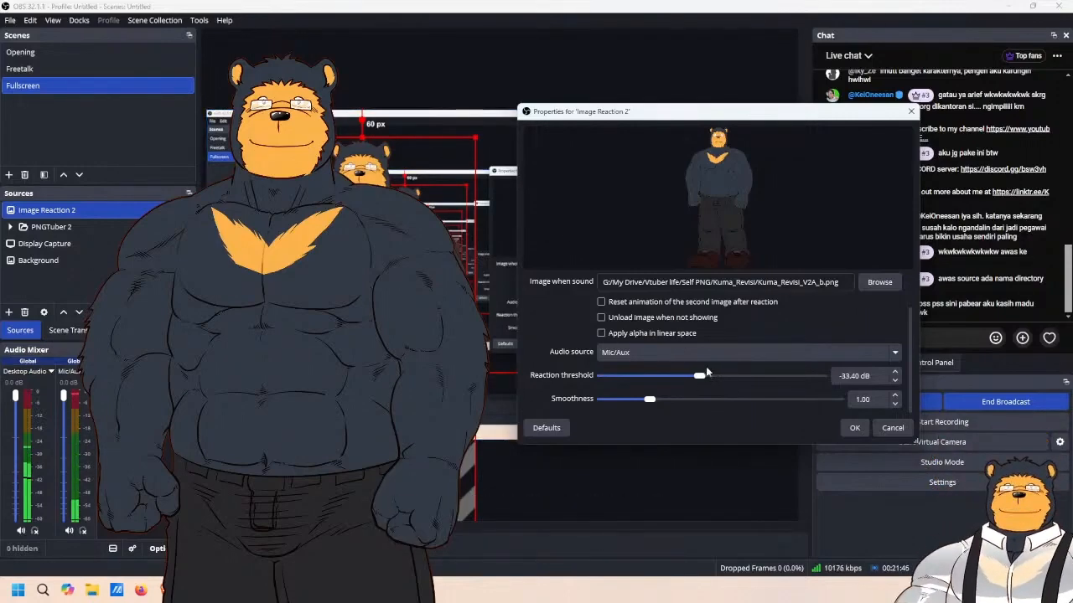
- Set the reaction threshold of Image Reaction 2 to -35.00 dB and accept its properties
{"action": "left_click_drag", "start_coordinate": [693, 379], "coordinate": [695, 380]}
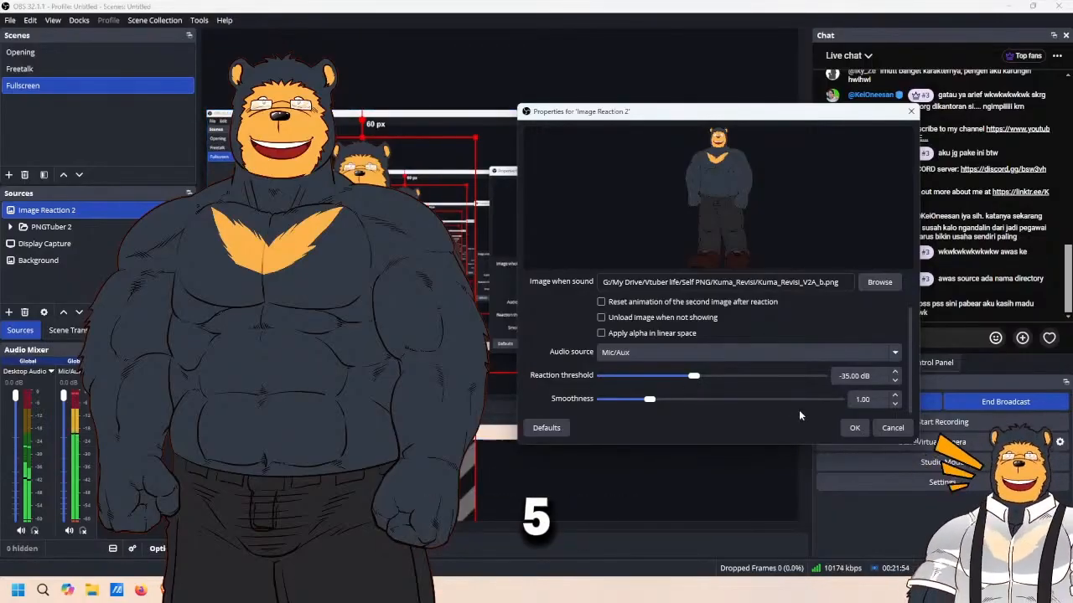
{"action": "left_click", "coordinate": [854, 428]}
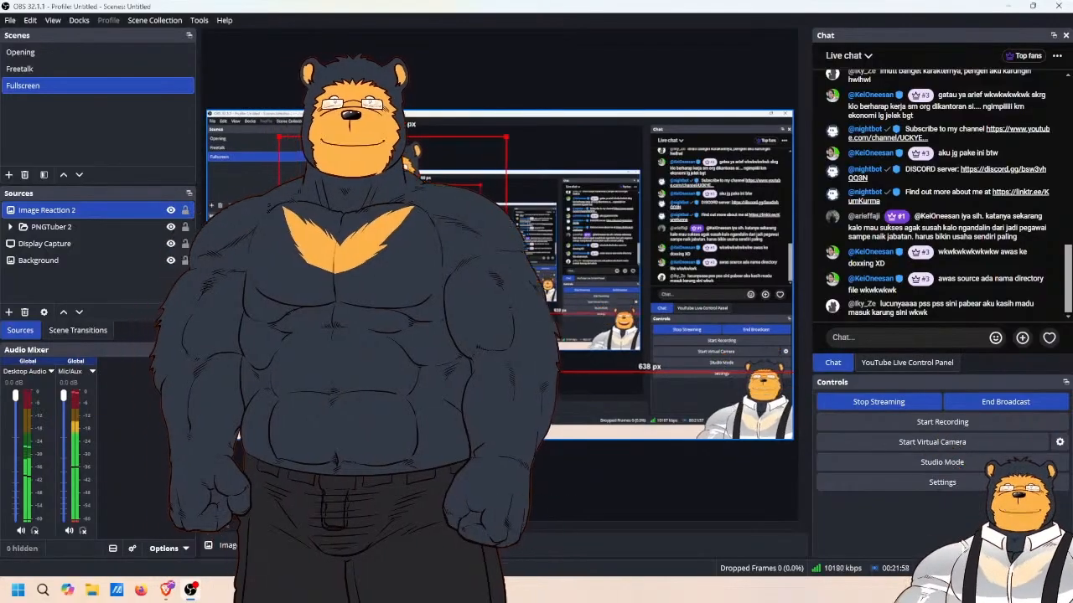
- Add a Scale To Sound filter to Image Reaction 2 with the suggested name, moving the filters dialog off the avatar
{"action": "right_click", "coordinate": [92, 214]}
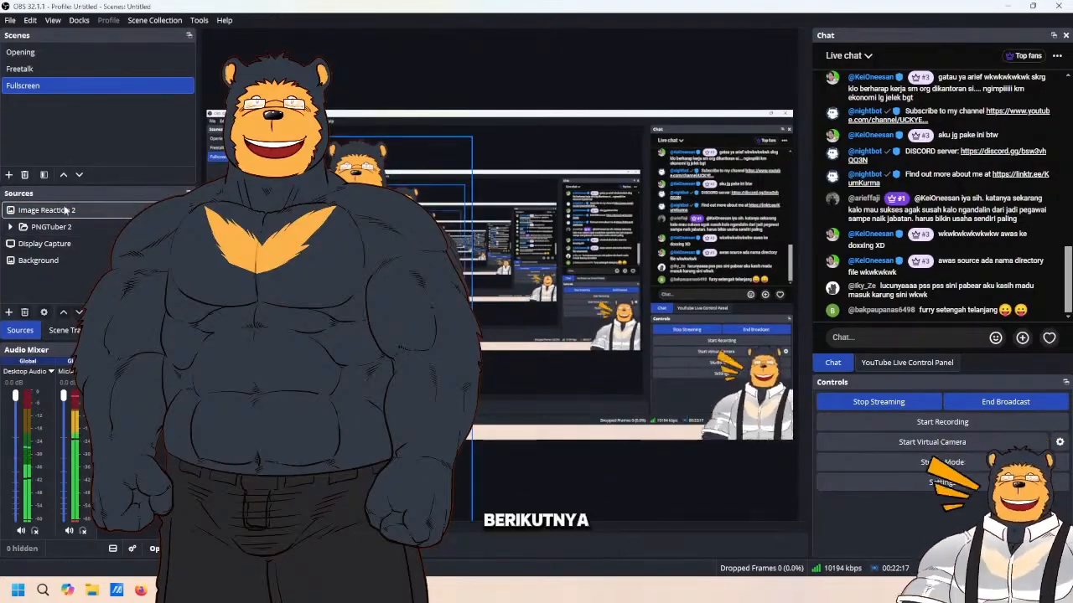
{"action": "left_click", "coordinate": [65, 211]}
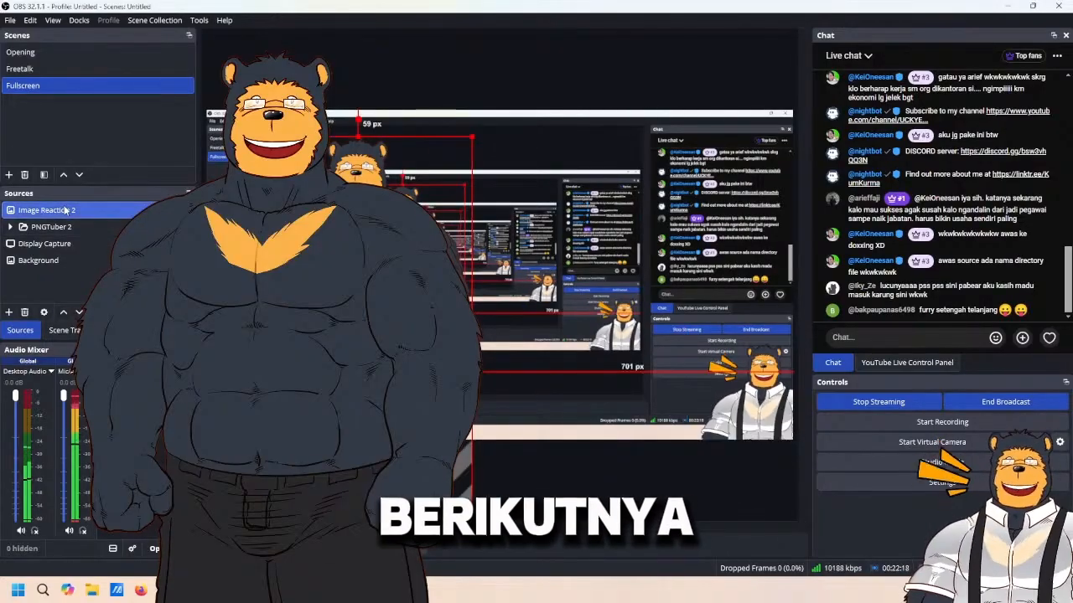
{"action": "right_click", "coordinate": [67, 211]}
{"action": "left_click", "coordinate": [147, 561]}
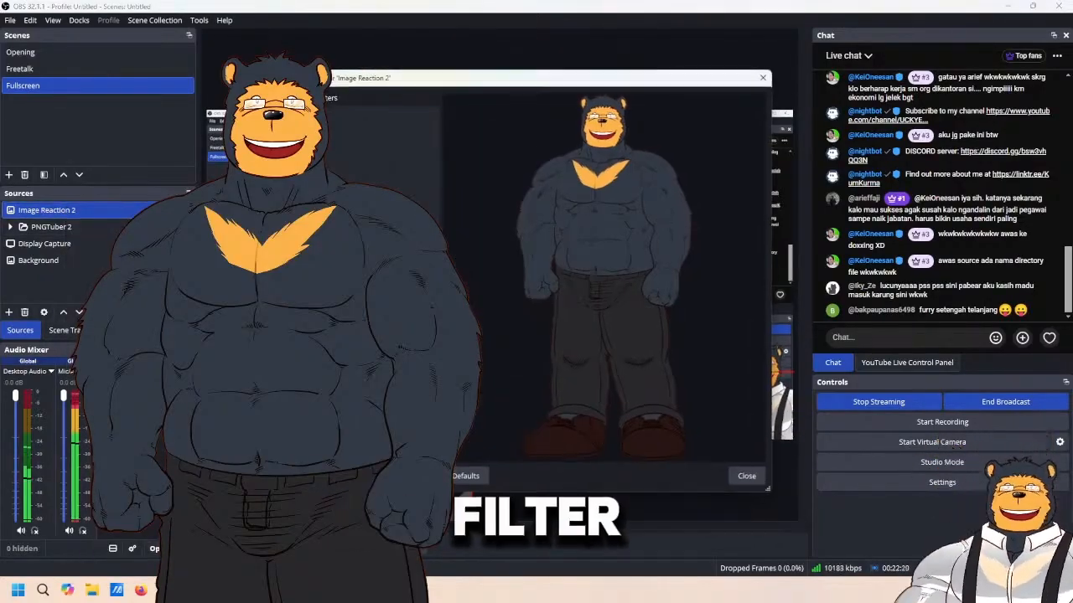
{"action": "left_click_drag", "start_coordinate": [499, 82], "coordinate": [657, 104]}
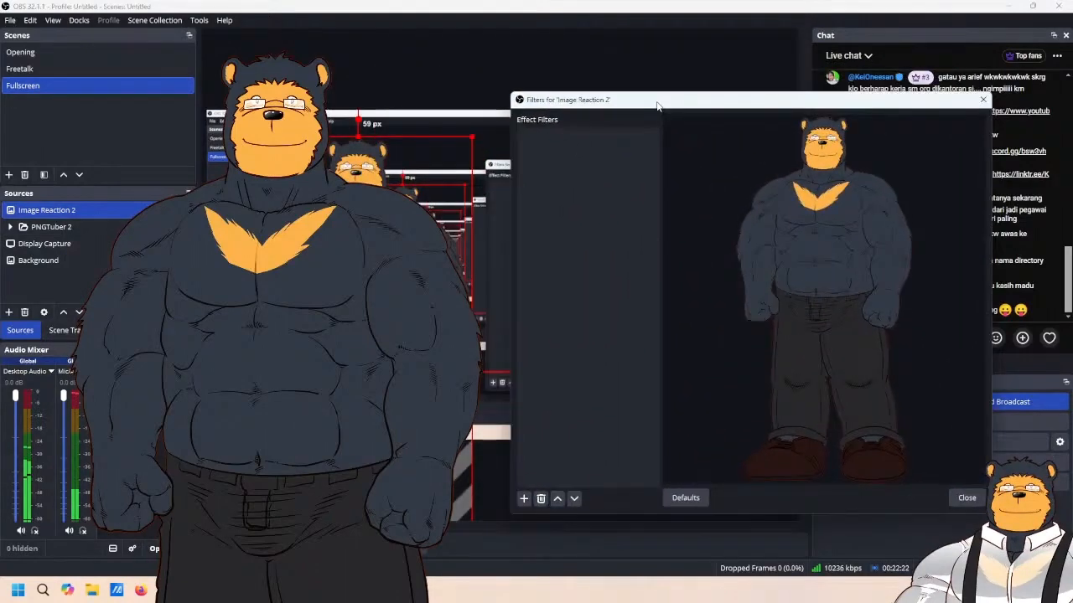
{"action": "left_click", "coordinate": [523, 499]}
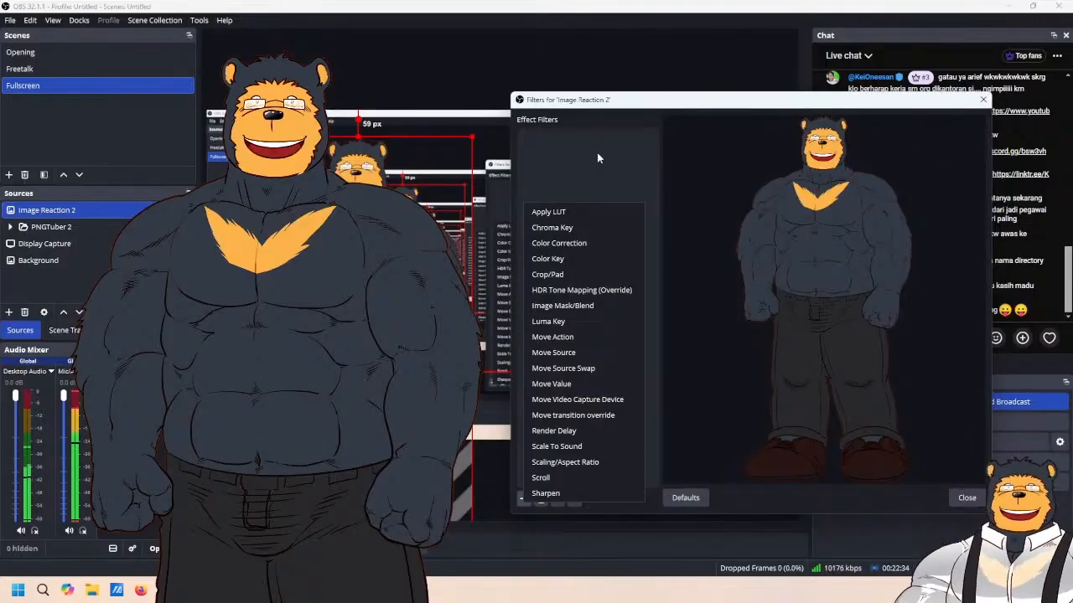
{"action": "left_click", "coordinate": [584, 451]}
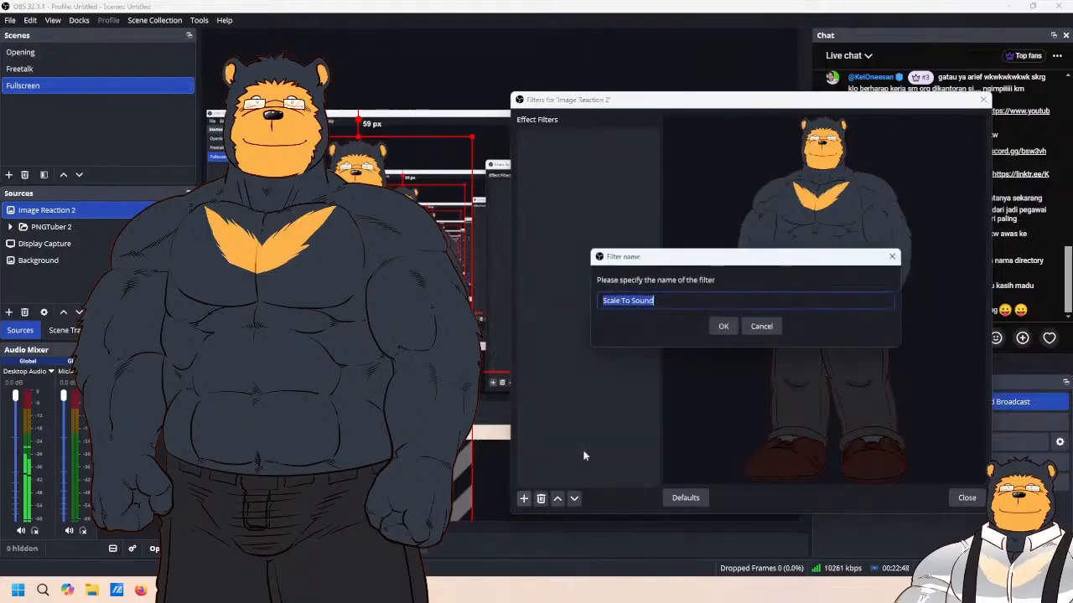
{"action": "left_click", "coordinate": [725, 326]}
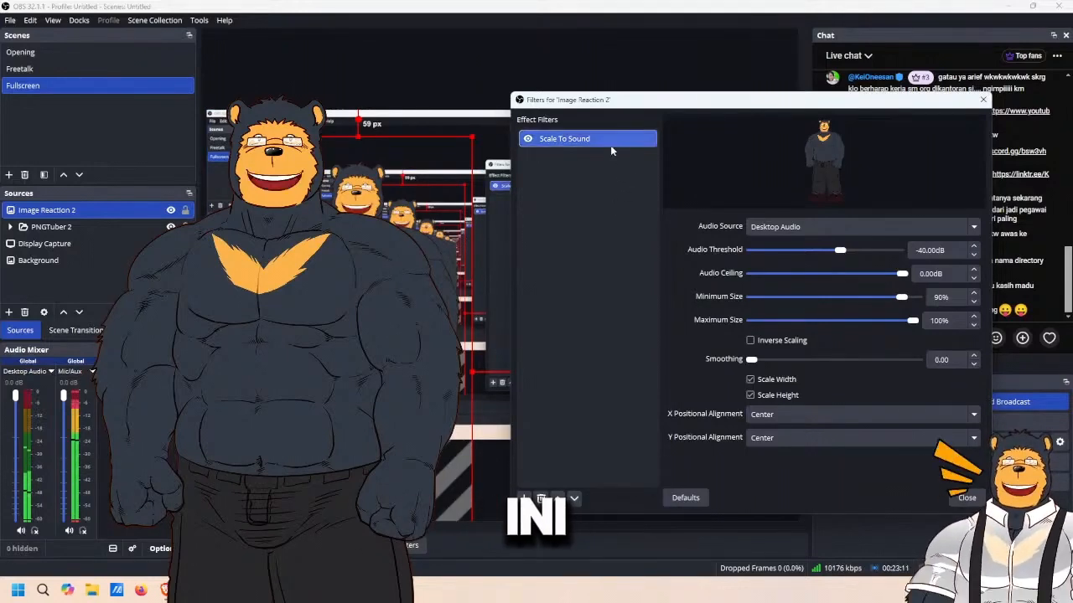
- Set the Scale To Sound filter's audio source to Mic/Aux
{"action": "left_click", "coordinate": [786, 229]}
{"action": "left_click", "coordinate": [777, 228]}
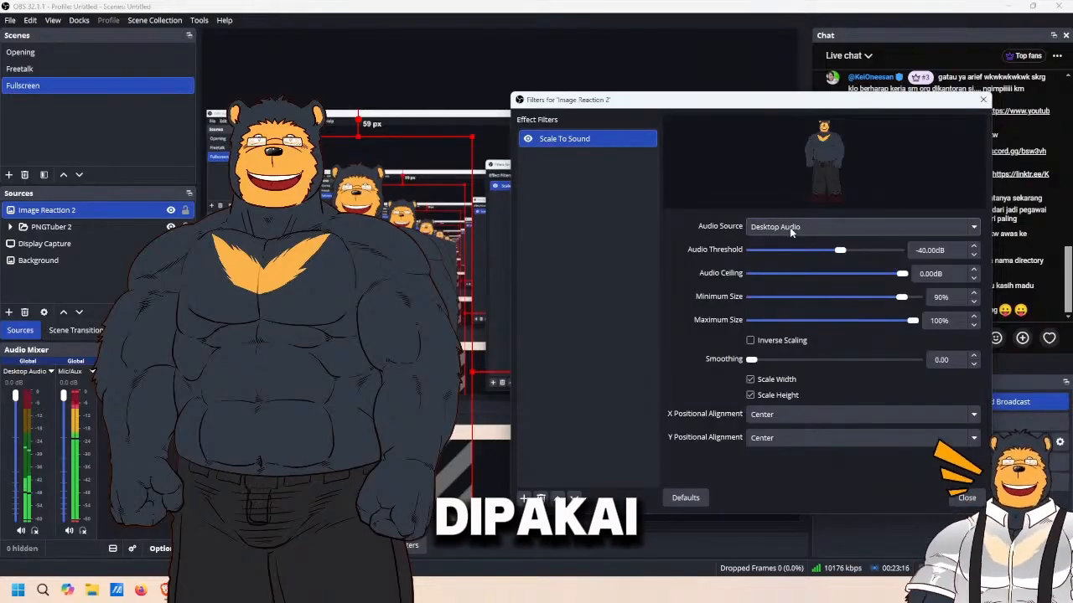
{"action": "left_click", "coordinate": [790, 227]}
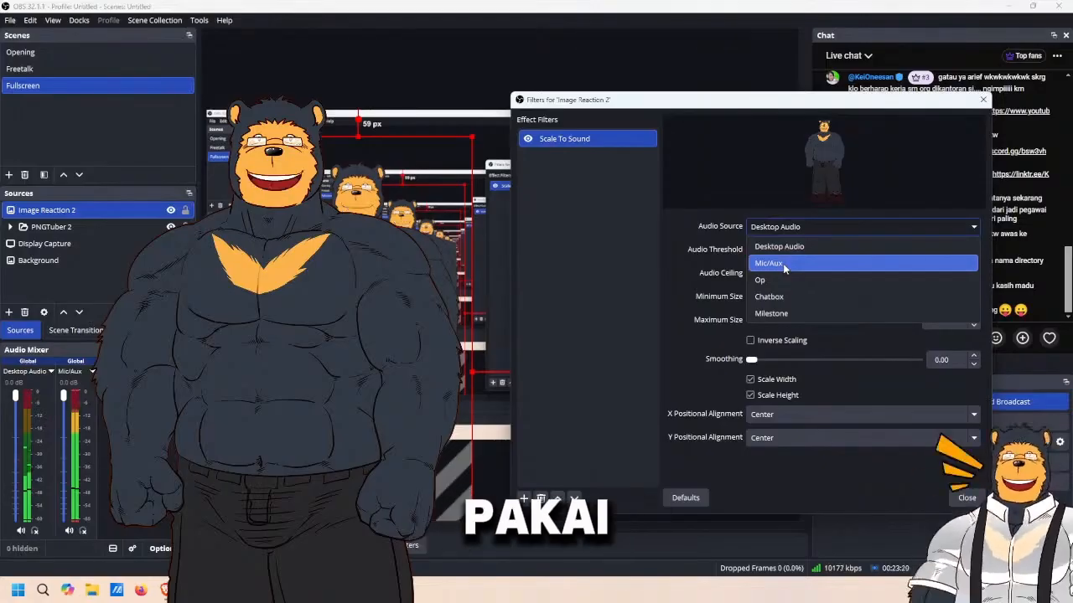
{"action": "left_click", "coordinate": [783, 263]}
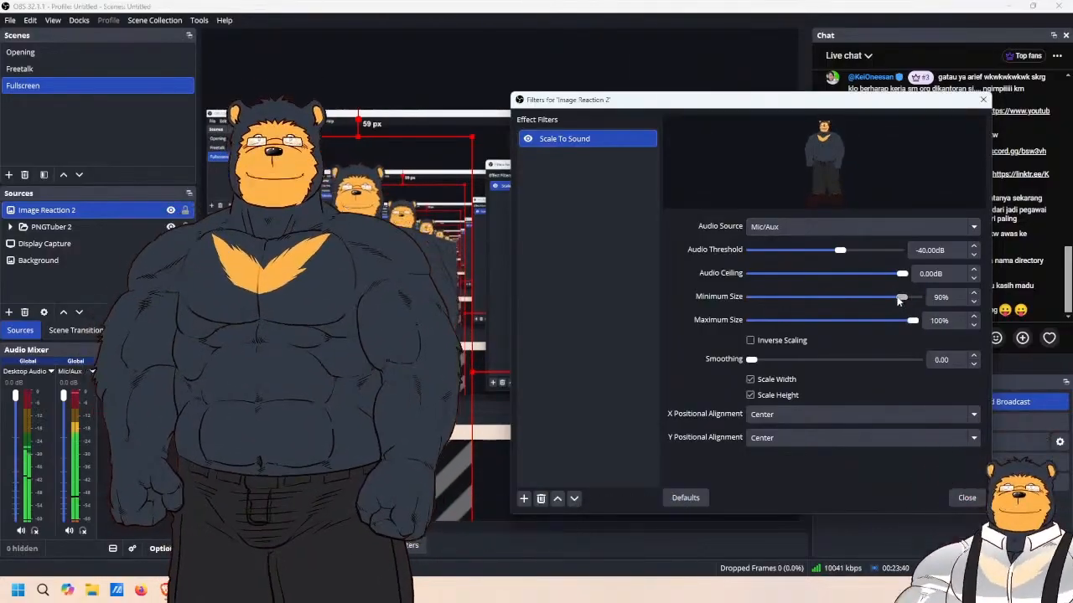
- Try the Scale To Sound filter with a minimum size of 0% and of 80%
{"action": "left_click_drag", "start_coordinate": [901, 297], "coordinate": [723, 302]}
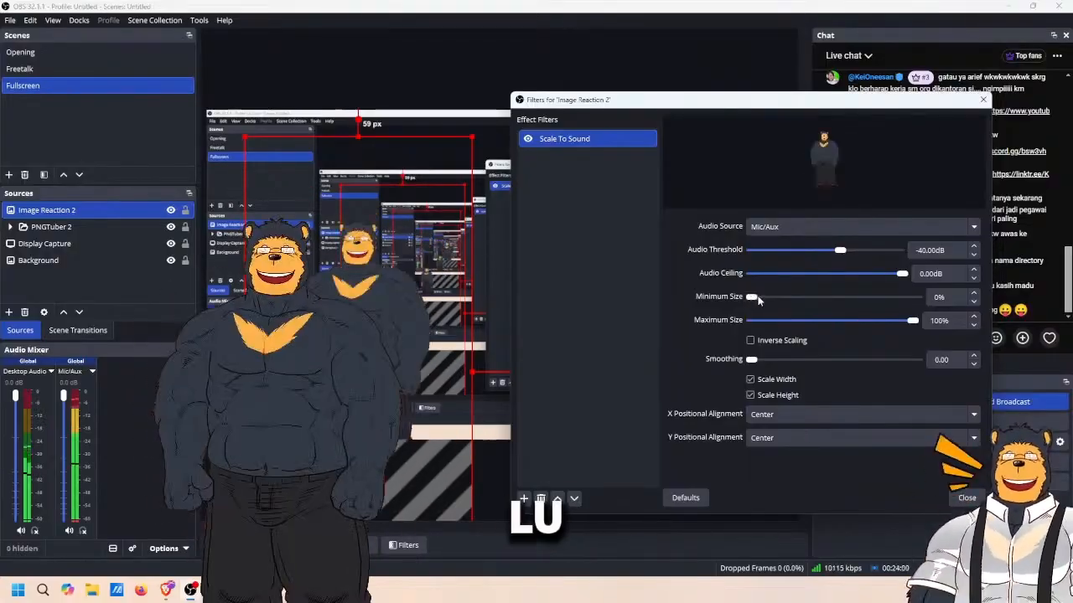
{"action": "left_click_drag", "start_coordinate": [751, 298], "coordinate": [895, 301]}
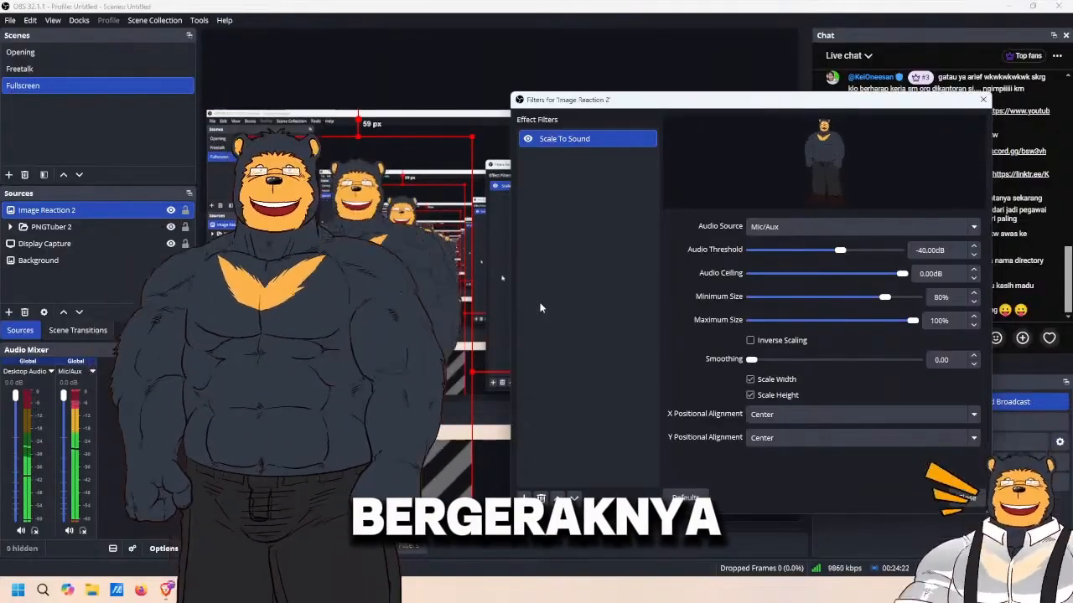
- Turn off Scale Width in the Scale To Sound filter and move the avatar up on the canvas
{"action": "left_click", "coordinate": [750, 380]}
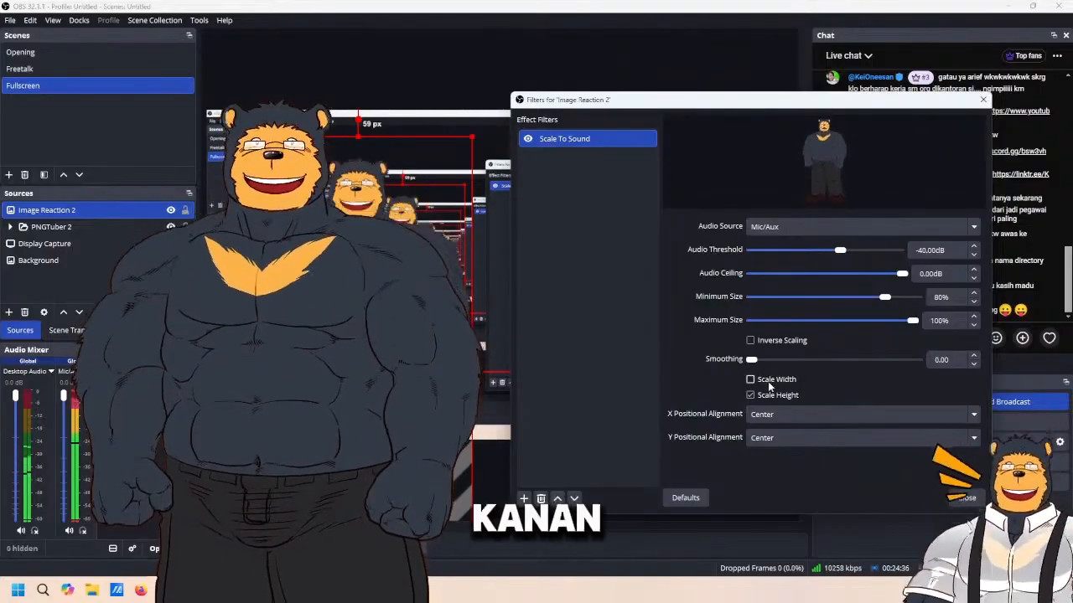
{"action": "left_click", "coordinate": [769, 384]}
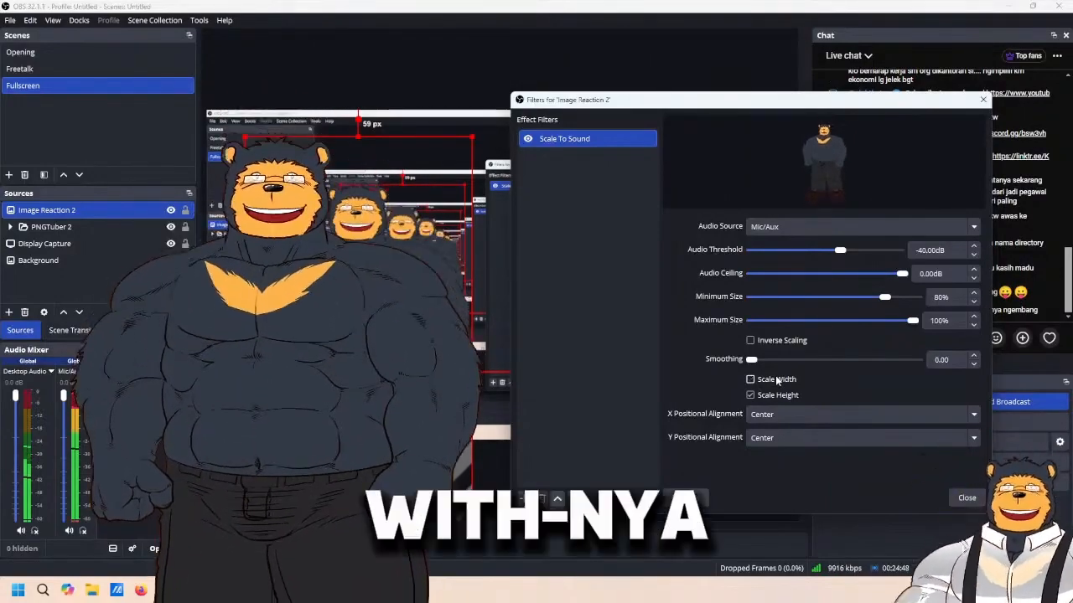
{"action": "left_click", "coordinate": [775, 380]}
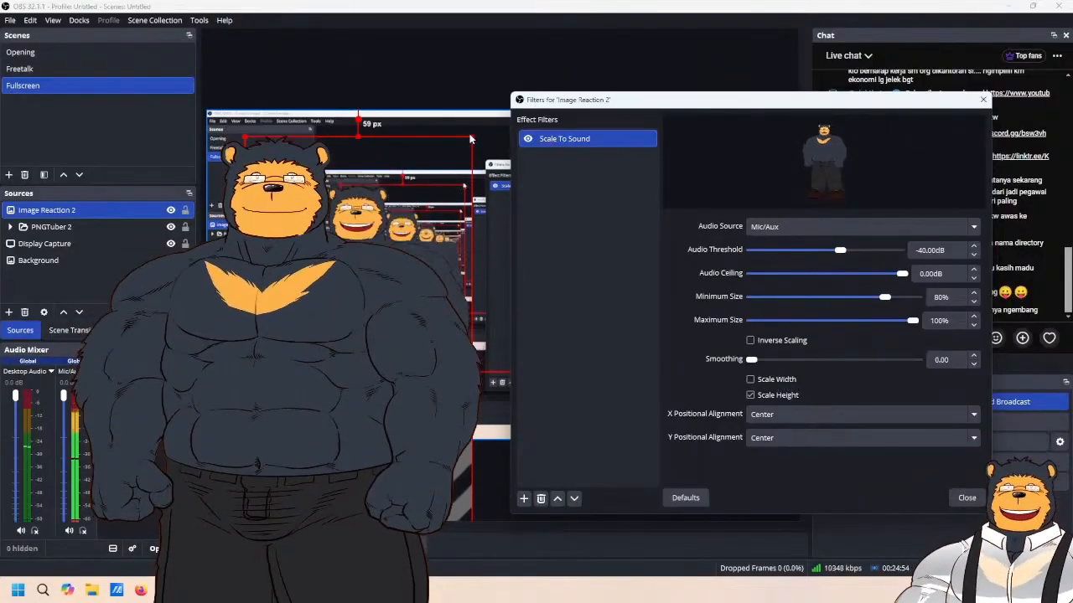
{"action": "left_click_drag", "start_coordinate": [471, 136], "coordinate": [403, 192]}
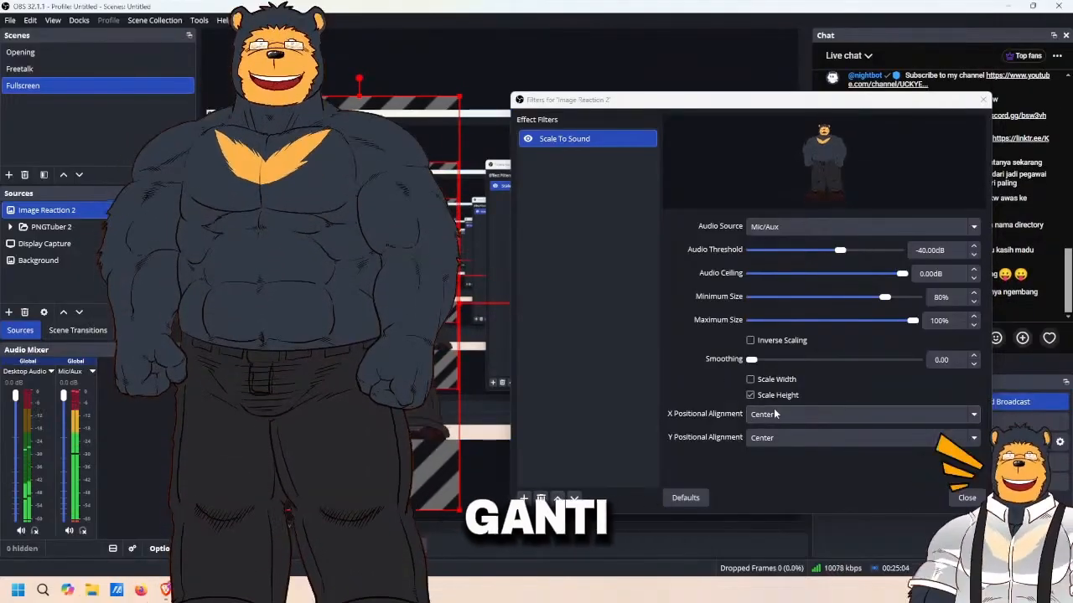
- Set the Scale To Sound filter's Y positional alignment to Bottom and its minimum size to 90%
{"action": "left_click", "coordinate": [787, 438]}
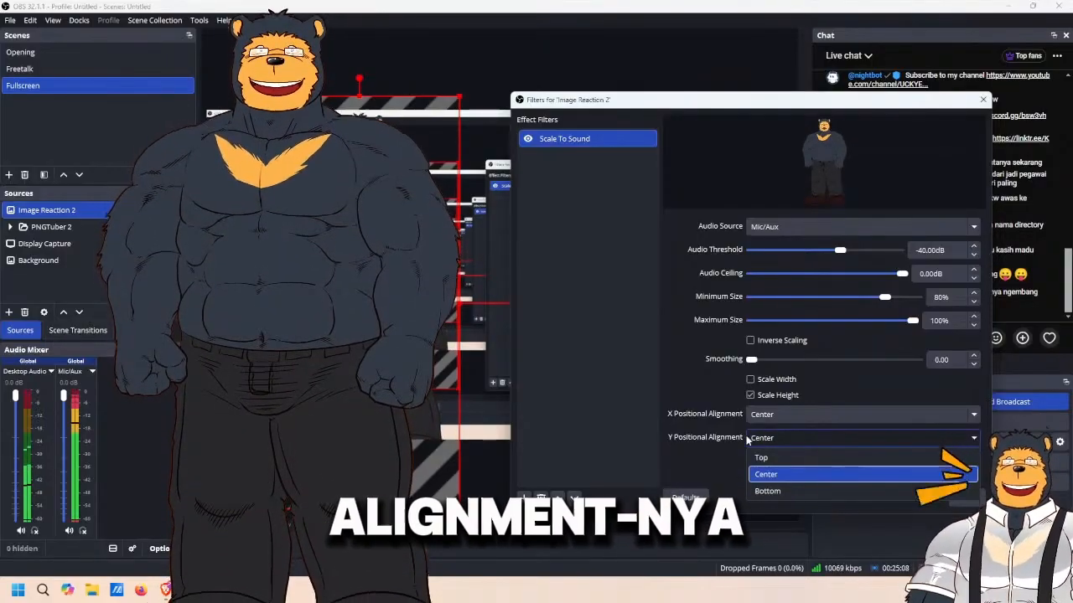
{"action": "left_click", "coordinate": [769, 491]}
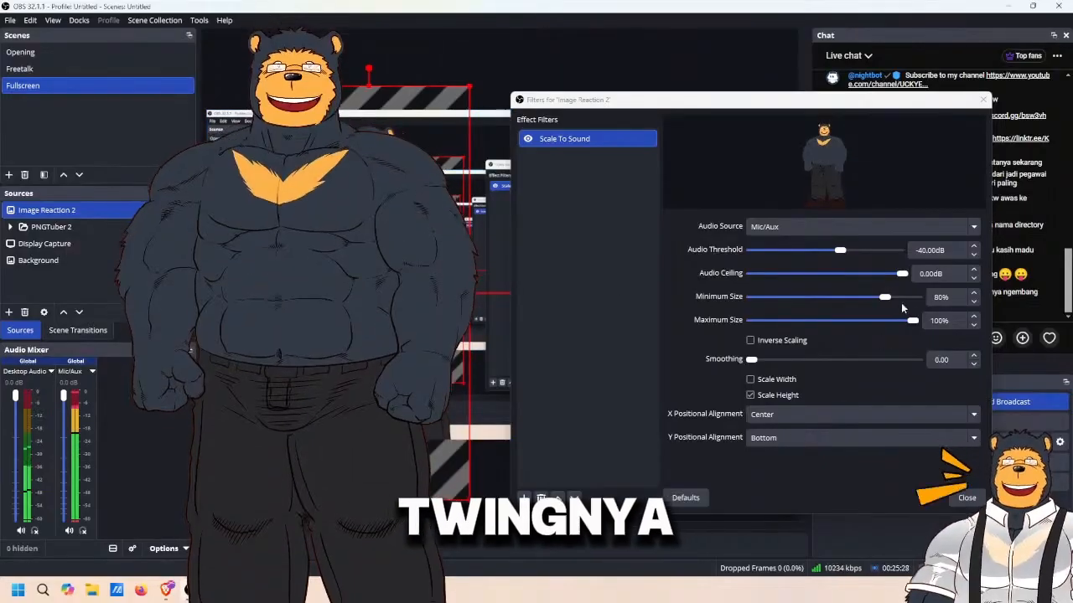
{"action": "left_click_drag", "start_coordinate": [884, 298], "coordinate": [902, 301]}
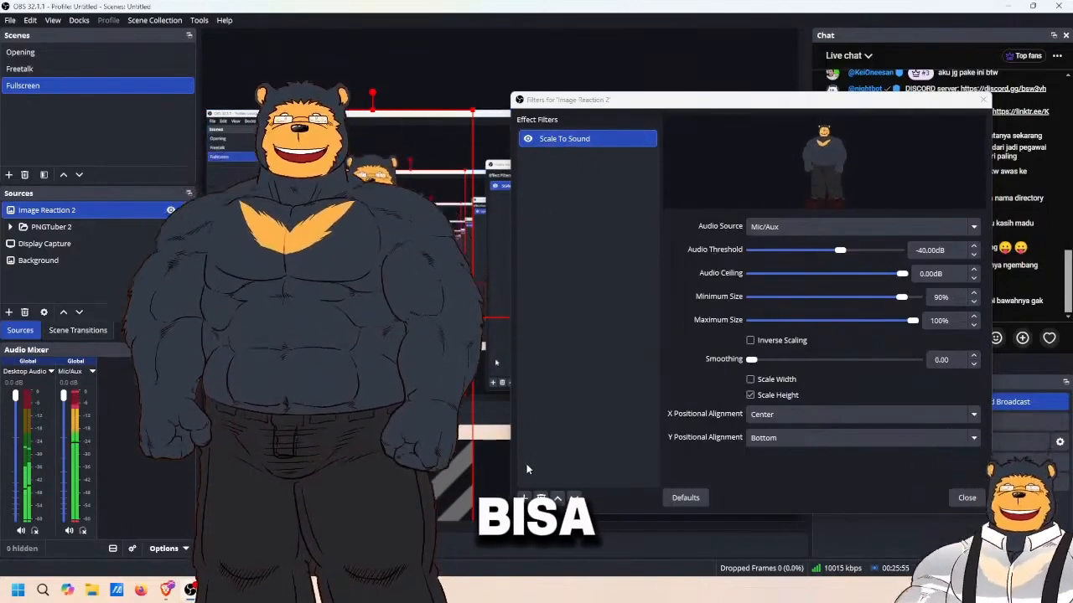
- Add a second Scale To Sound filter to Image Reaction 2, with Scale Height off and Inverse Scaling on
{"action": "left_click", "coordinate": [524, 497]}
{"action": "left_click", "coordinate": [552, 443]}
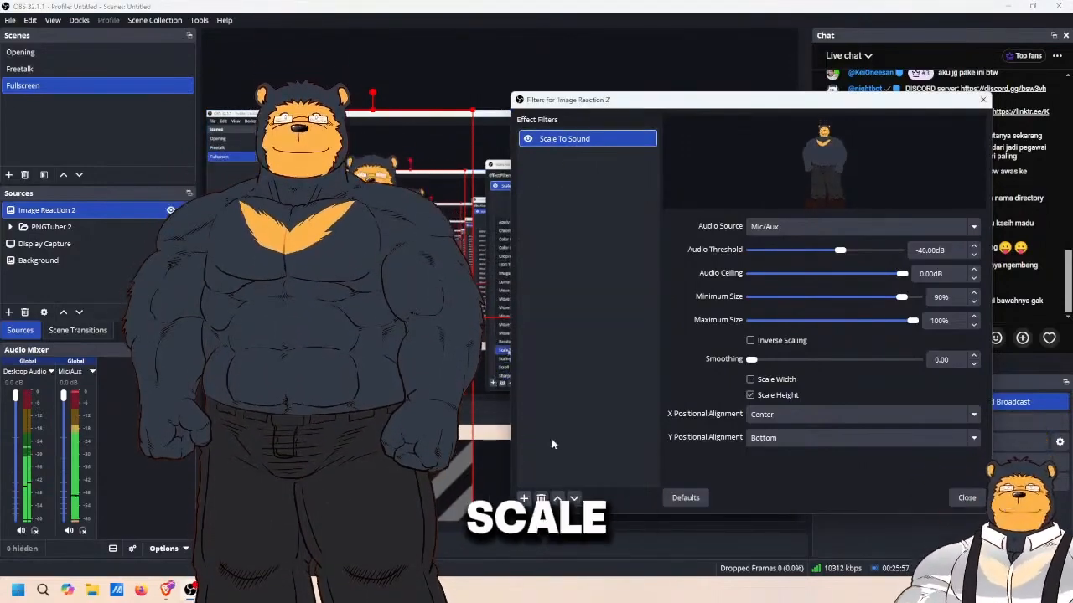
{"action": "left_click", "coordinate": [726, 323]}
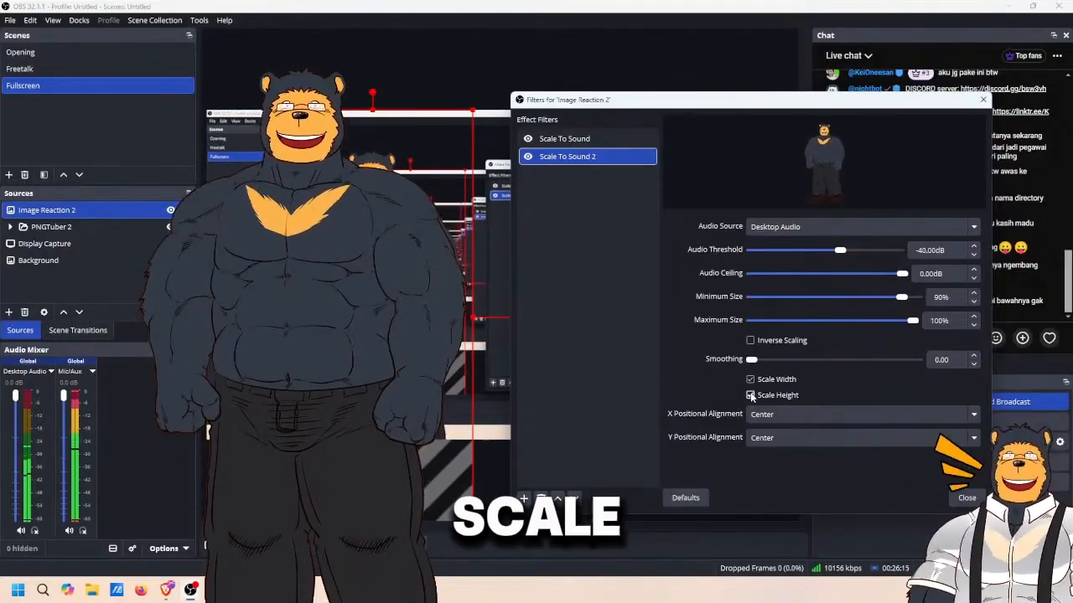
{"action": "left_click", "coordinate": [750, 395]}
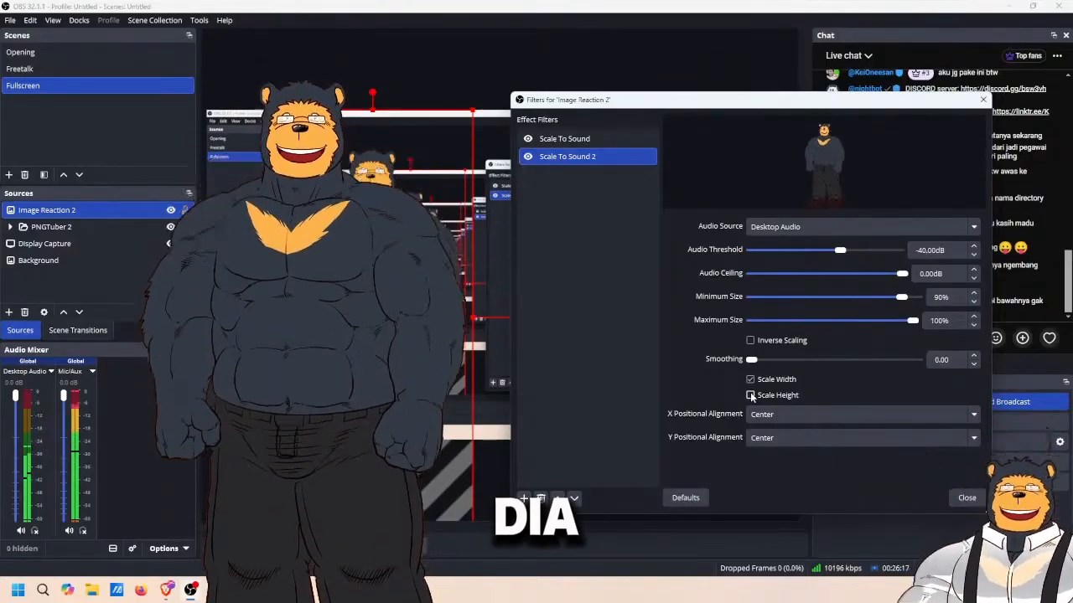
{"action": "left_click", "coordinate": [751, 341]}
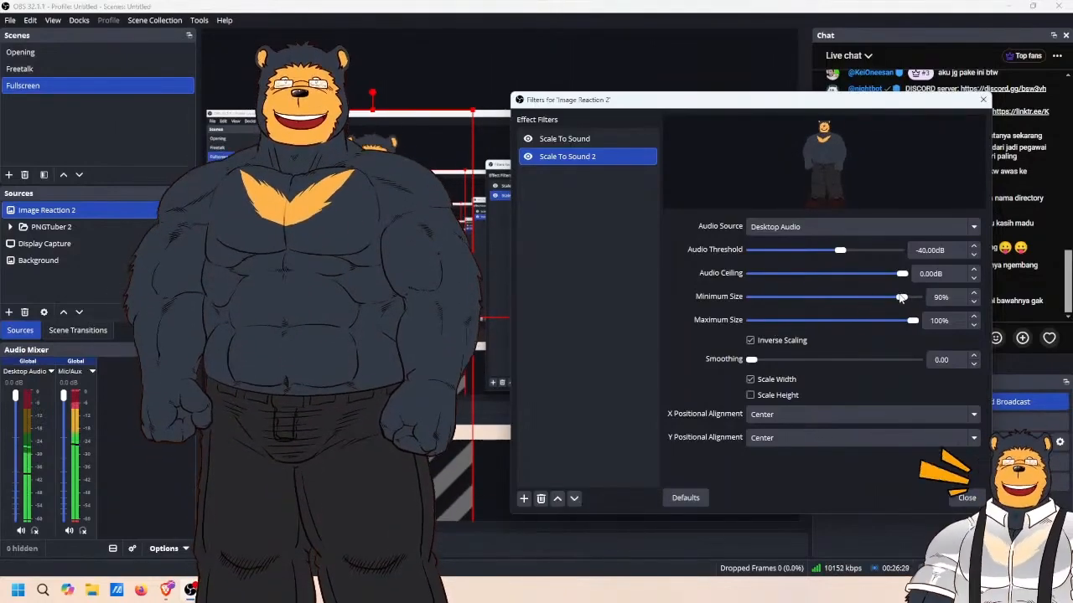
- Compare the avatar with the second Scale To Sound filter off and on, and set that filter's minimum size to 70%
{"action": "left_click", "coordinate": [528, 156]}
{"action": "left_click", "coordinate": [578, 138]}
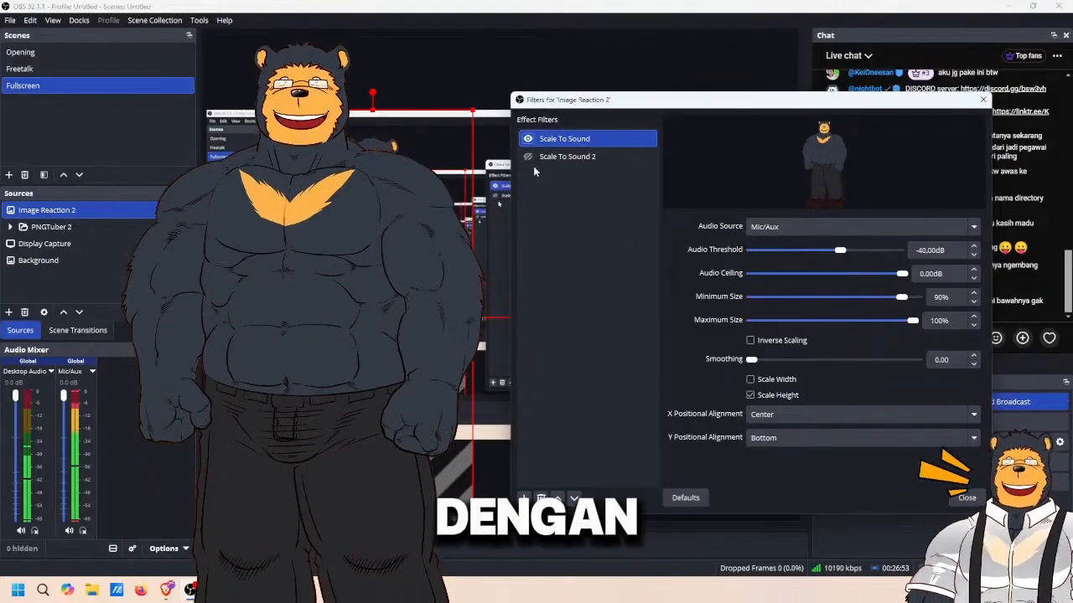
{"action": "left_click", "coordinate": [554, 156]}
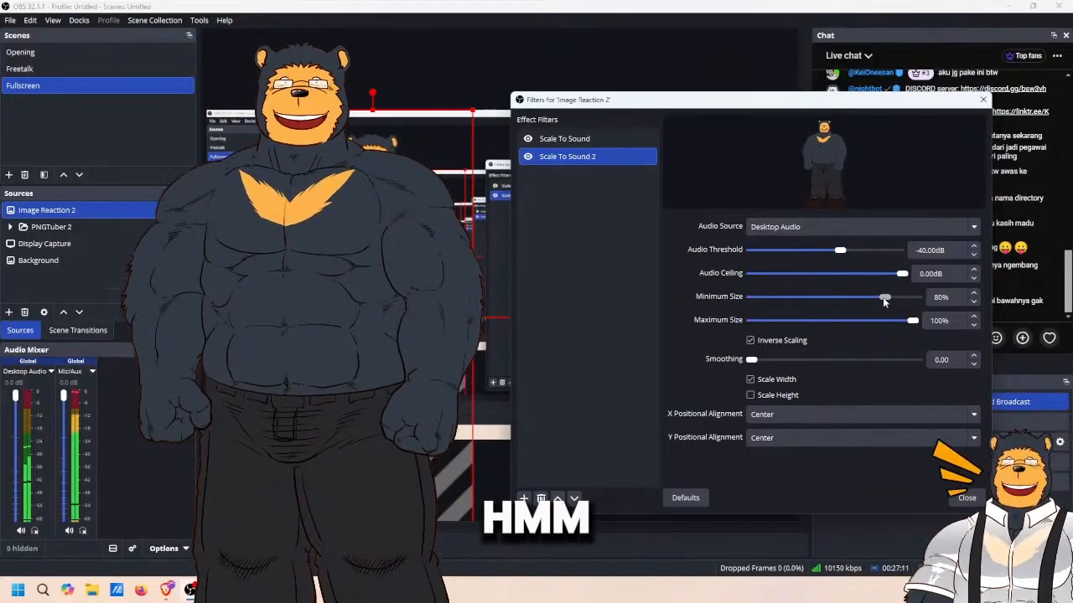
{"action": "left_click_drag", "start_coordinate": [884, 301], "coordinate": [872, 302]}
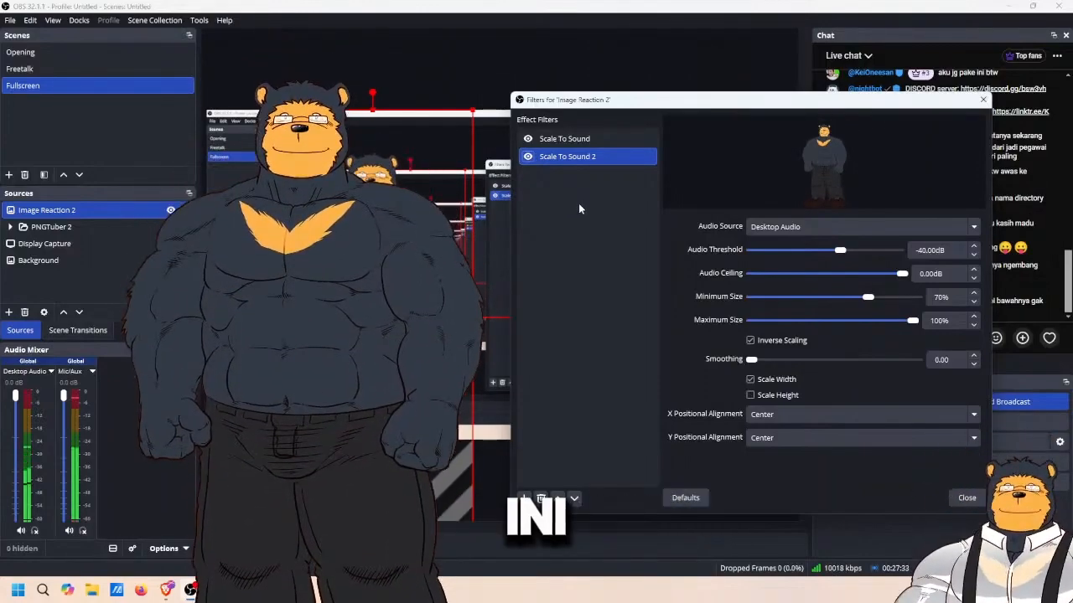
- Review the settings of both Scale To Sound filters and close the filters dialog
{"action": "left_click", "coordinate": [563, 139]}
{"action": "left_click", "coordinate": [559, 157]}
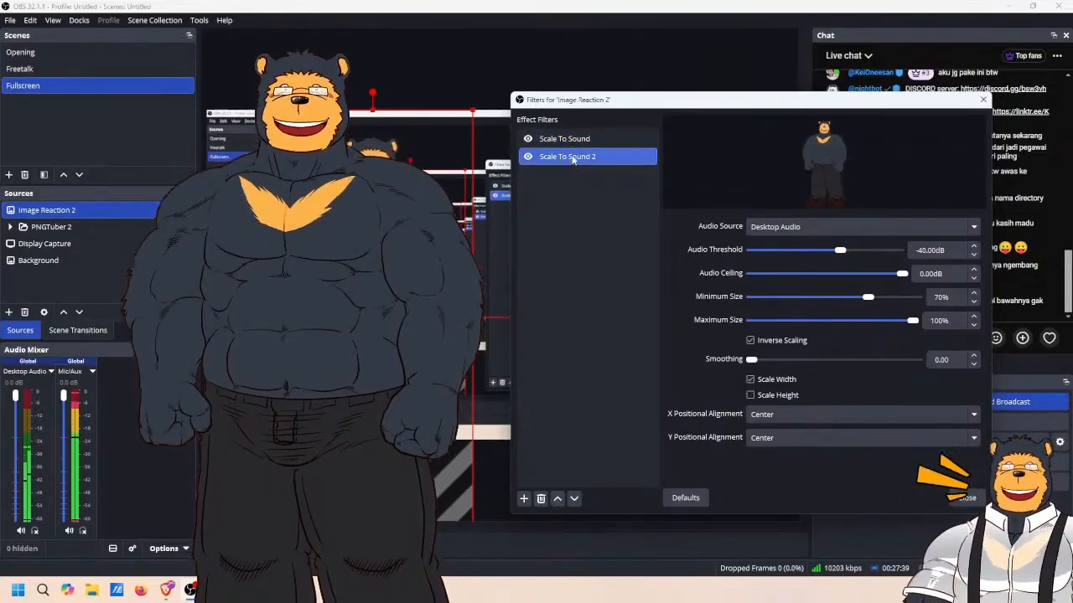
{"action": "left_click", "coordinate": [570, 140]}
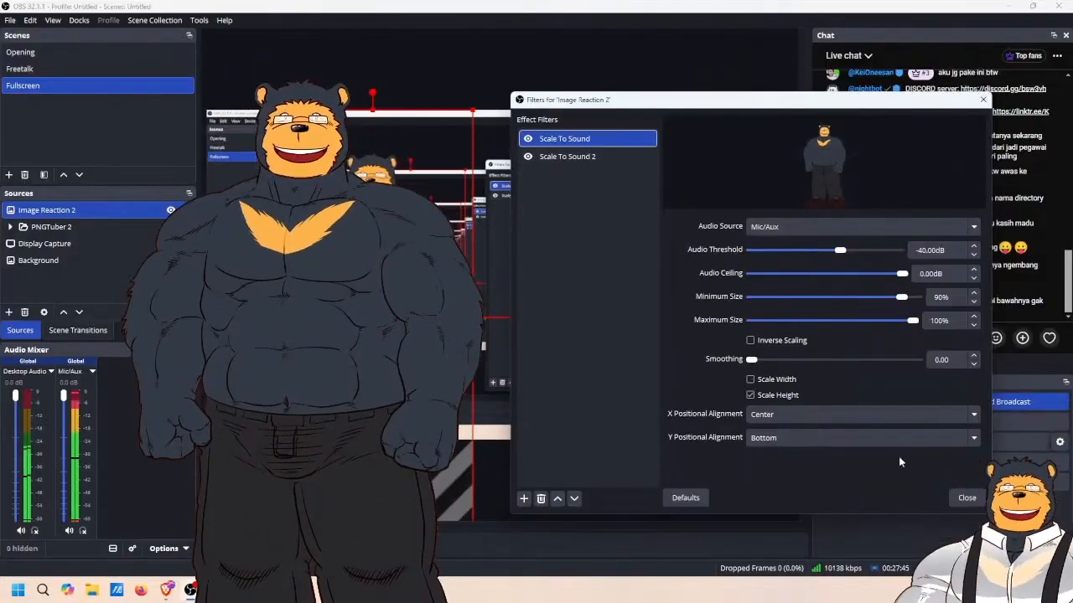
{"action": "left_click", "coordinate": [958, 499]}
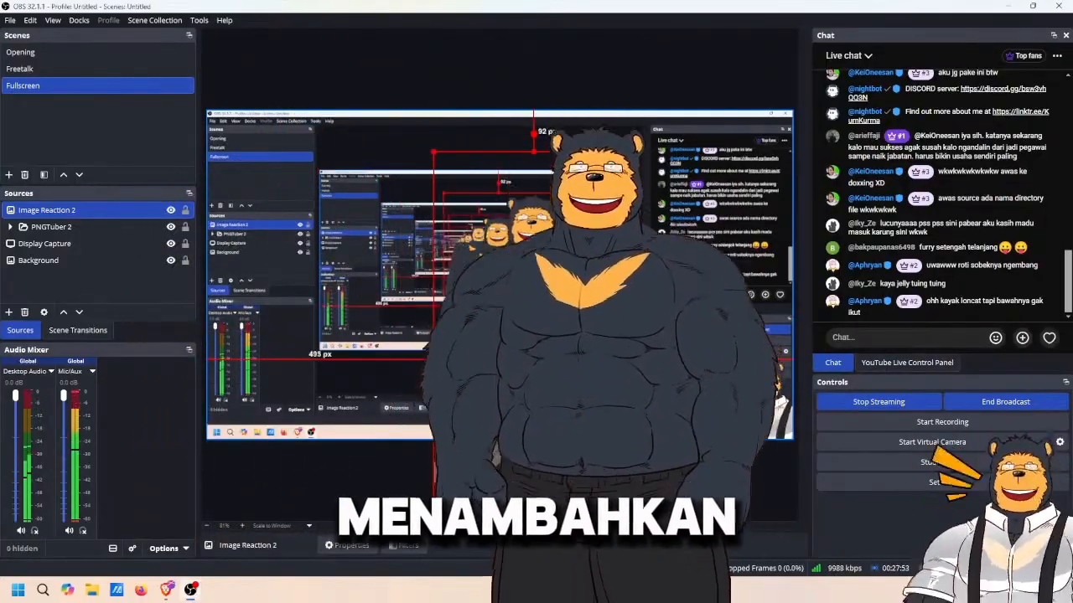
- Add the existing Telmaker image as a source in the Fullscreen scene
{"action": "left_click", "coordinate": [8, 312]}
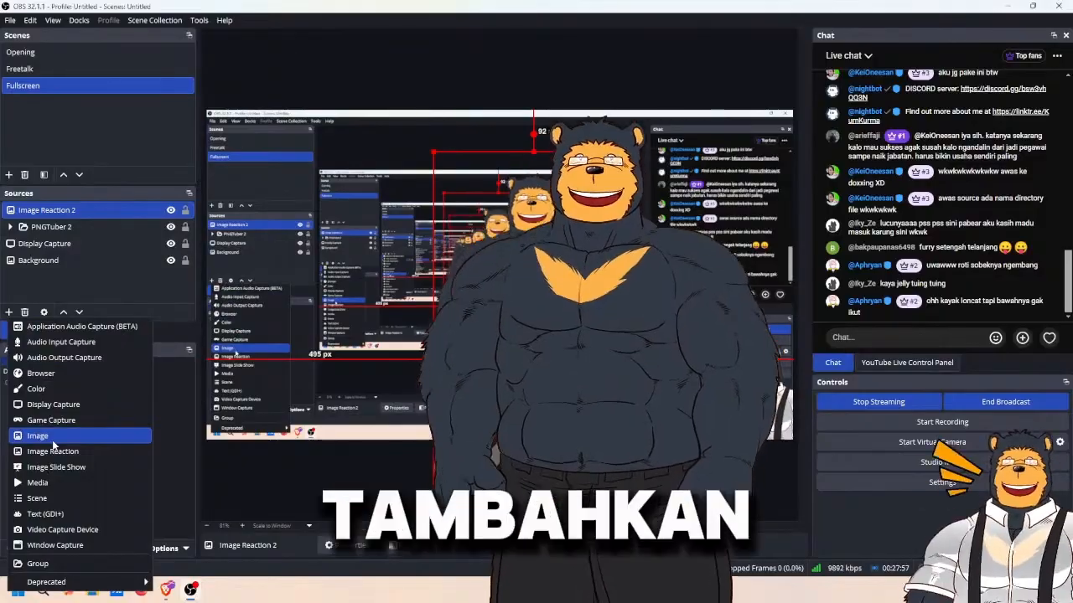
{"action": "left_click", "coordinate": [53, 441]}
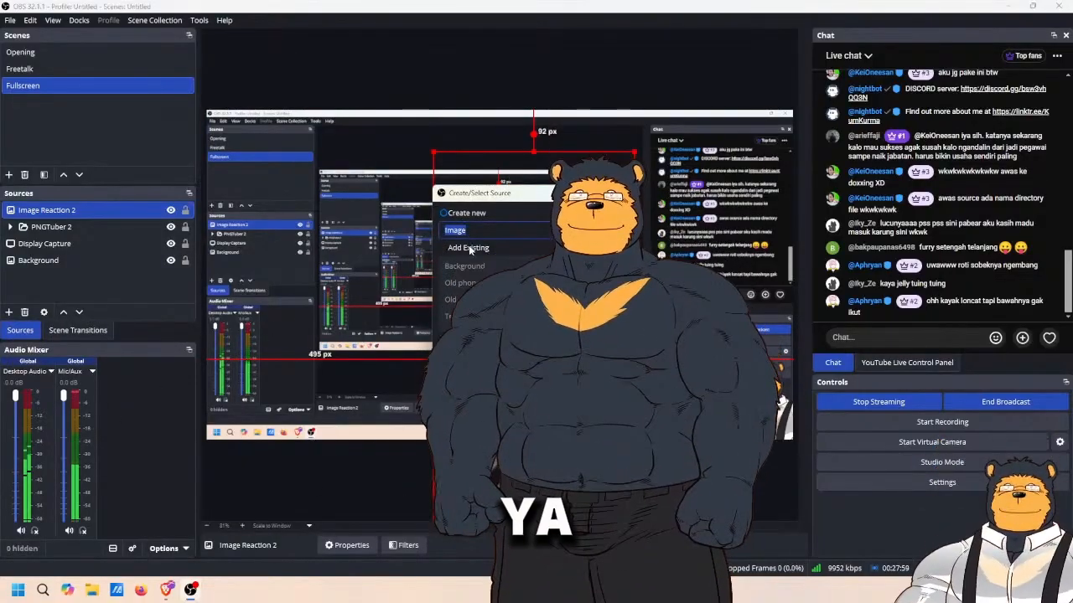
{"action": "left_click", "coordinate": [470, 248]}
{"action": "left_click", "coordinate": [482, 316]}
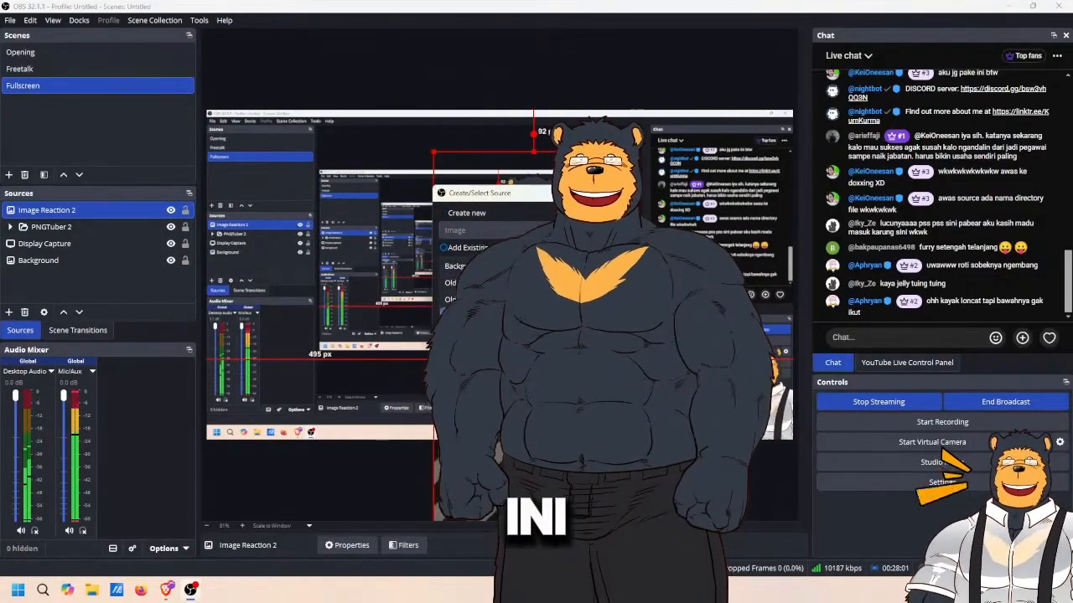
{"action": "left_click", "coordinate": [560, 380]}
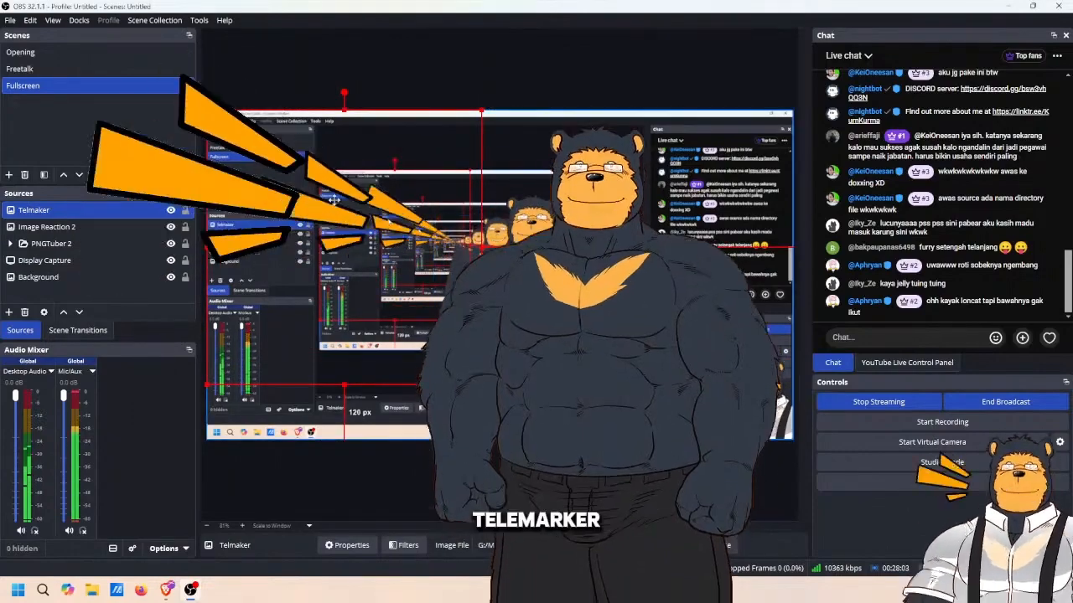
- Move the avatar toward the middle of the canvas and place the Telmaker image beside its head
{"action": "left_click_drag", "start_coordinate": [381, 245], "coordinate": [391, 238]}
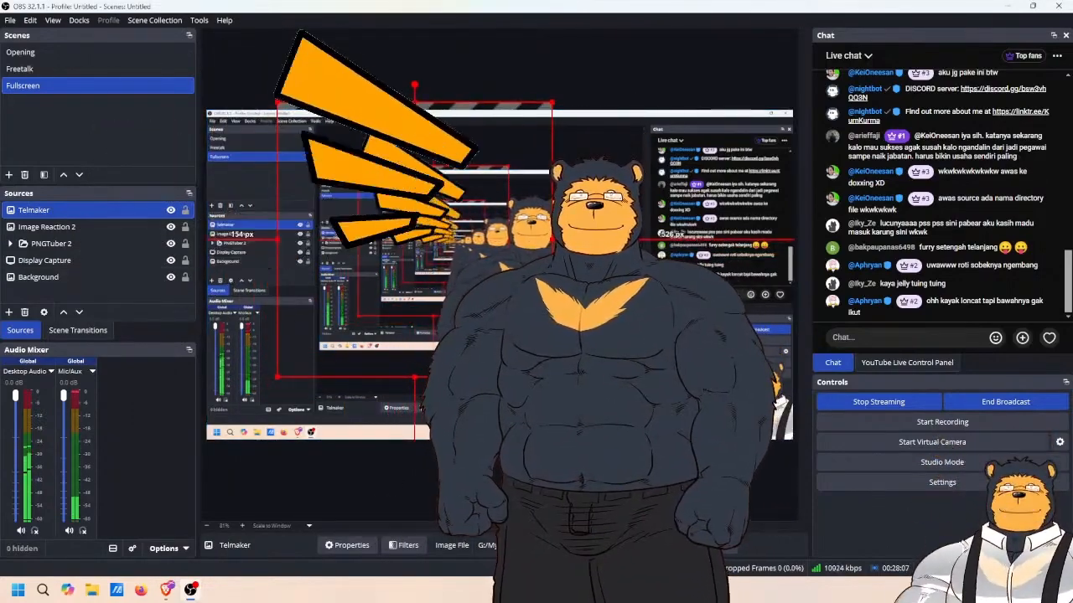
{"action": "mouse_move", "coordinate": [391, 237]}
{"action": "left_mouse_down"}
{"action": "mouse_move", "coordinate": [347, 225]}
{"action": "mouse_move", "coordinate": [382, 220]}
{"action": "left_mouse_up"}
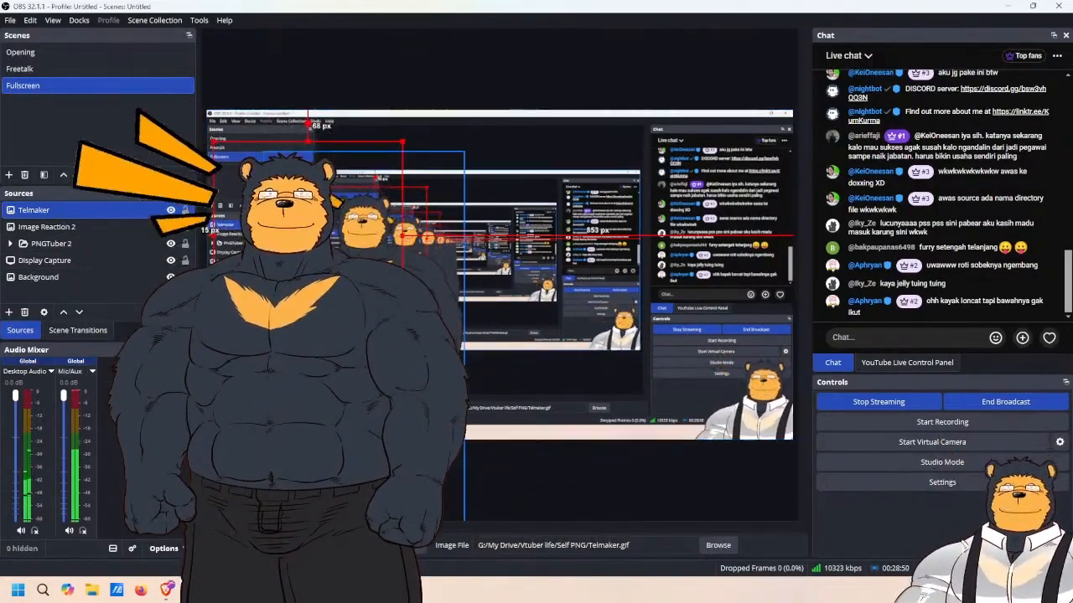
{"action": "left_click_drag", "start_coordinate": [369, 360], "coordinate": [452, 356]}
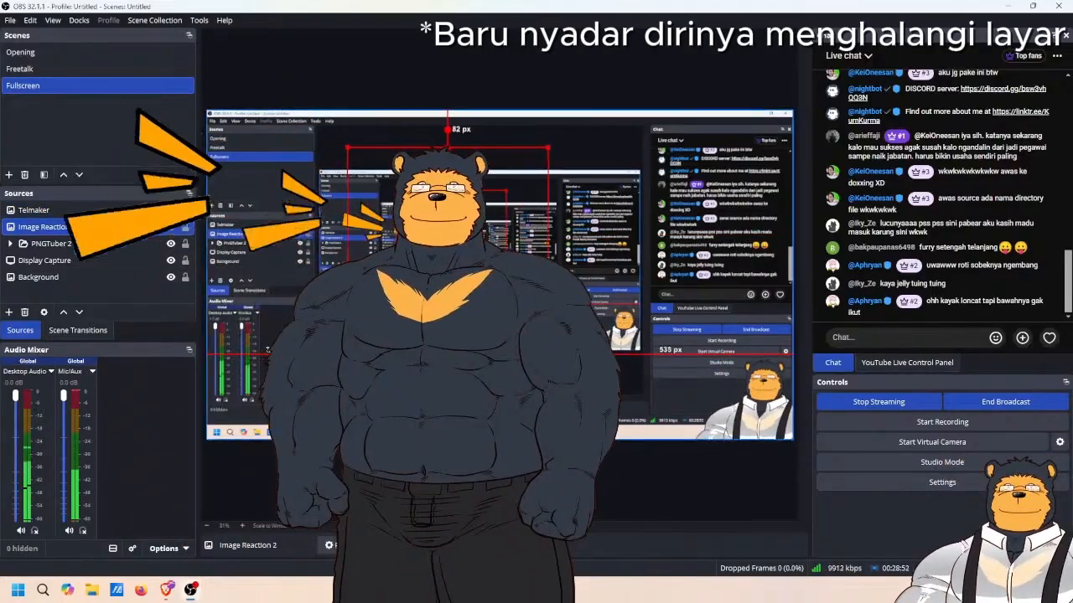
{"action": "left_click_drag", "start_coordinate": [322, 293], "coordinate": [400, 273]}
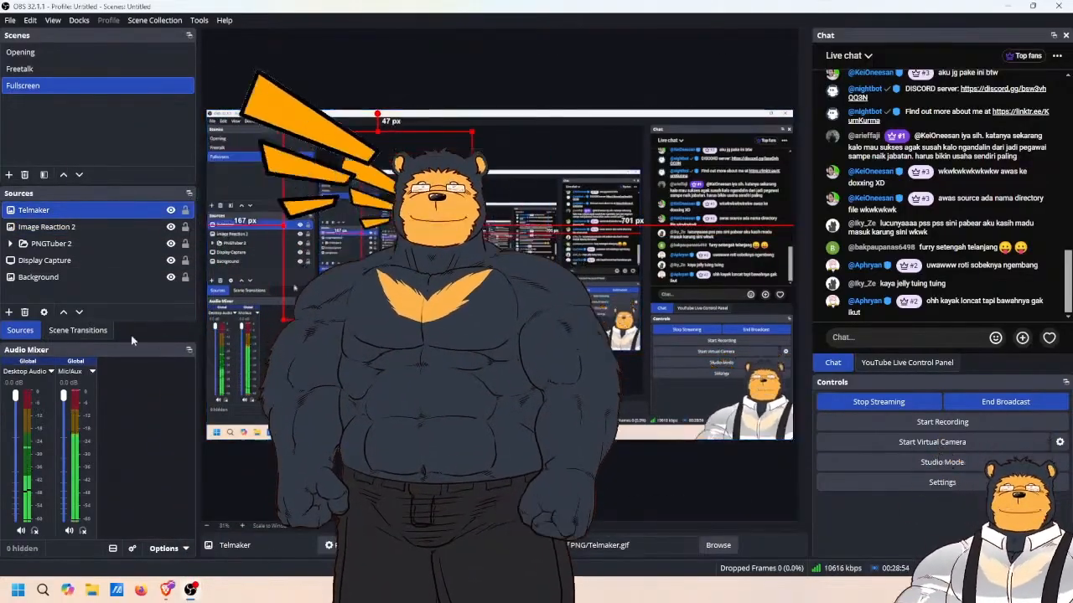
- In the Mic/Aux filters, set Audio Move 3's threshold action to Enable Over and Disable Under with a threshold of 36.40, and close the filters
{"action": "left_click", "coordinate": [91, 374]}
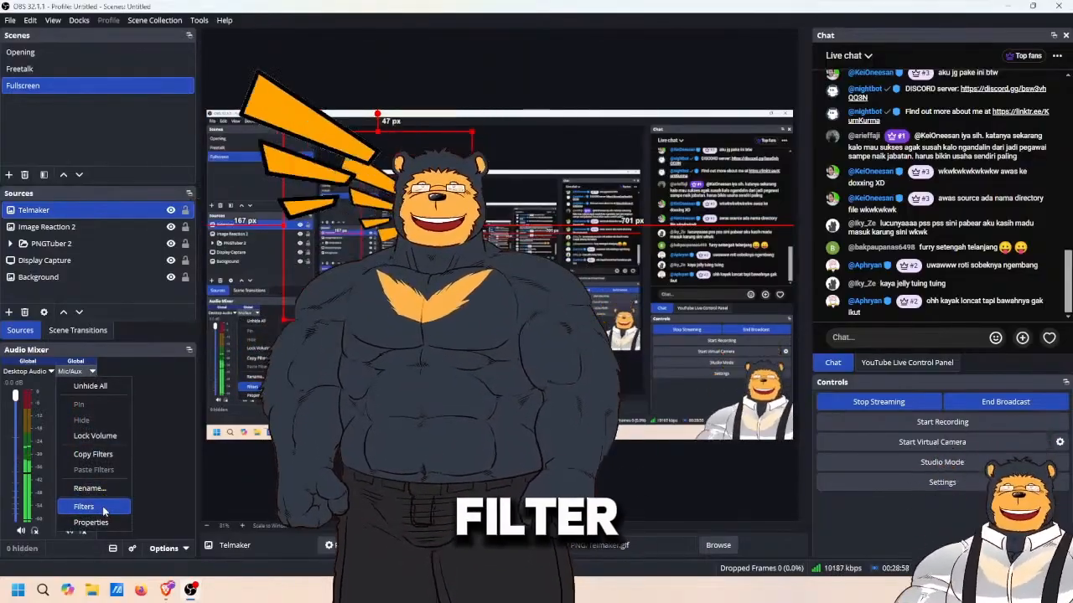
{"action": "left_click", "coordinate": [103, 508]}
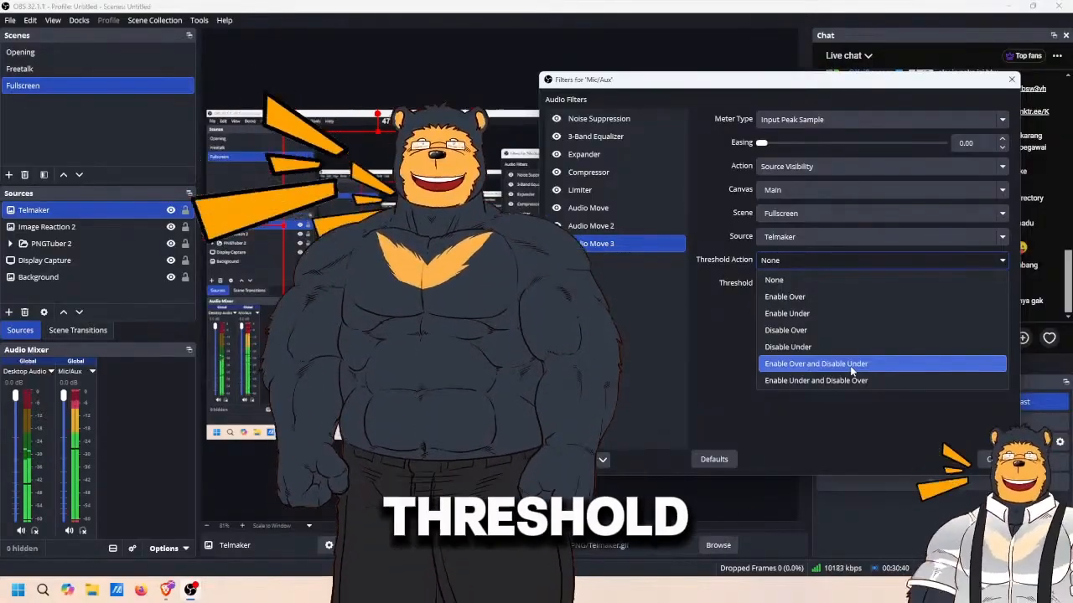
{"action": "left_click", "coordinate": [851, 365]}
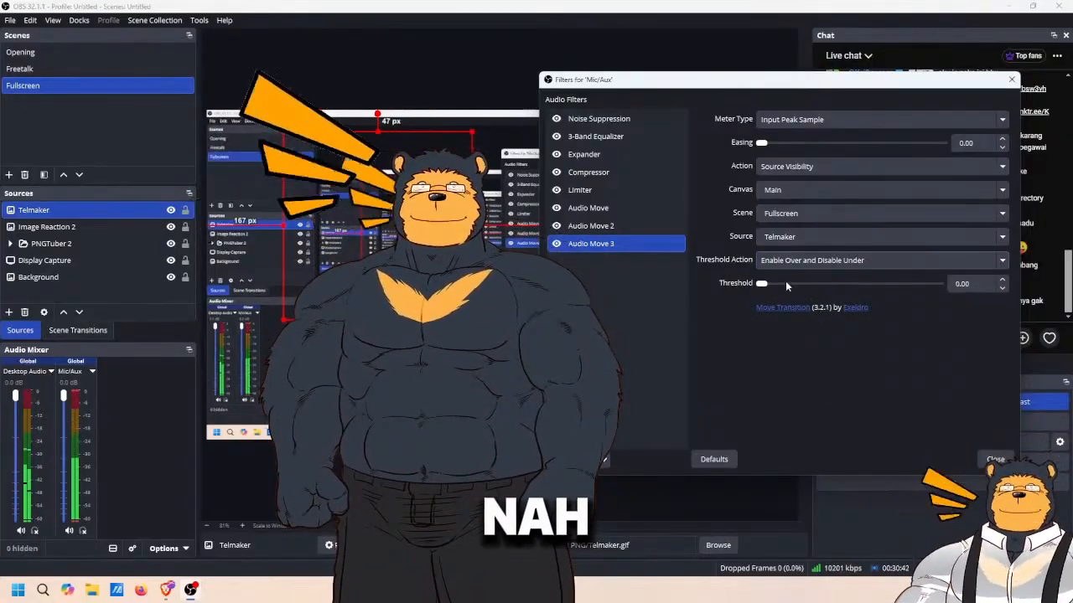
{"action": "left_click_drag", "start_coordinate": [760, 284], "coordinate": [764, 286]}
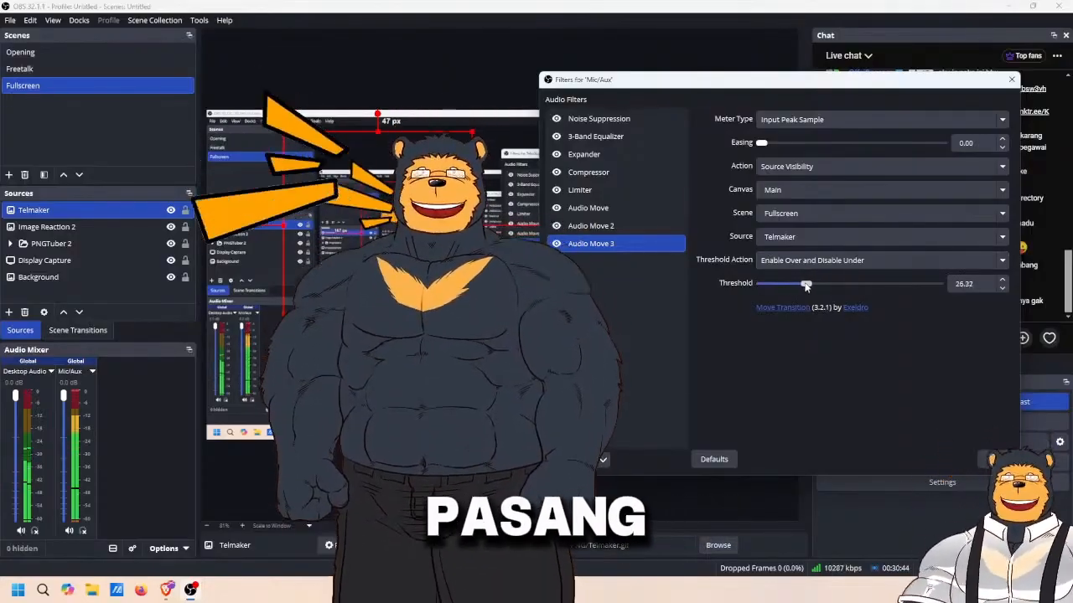
{"action": "left_click_drag", "start_coordinate": [822, 287], "coordinate": [865, 289]}
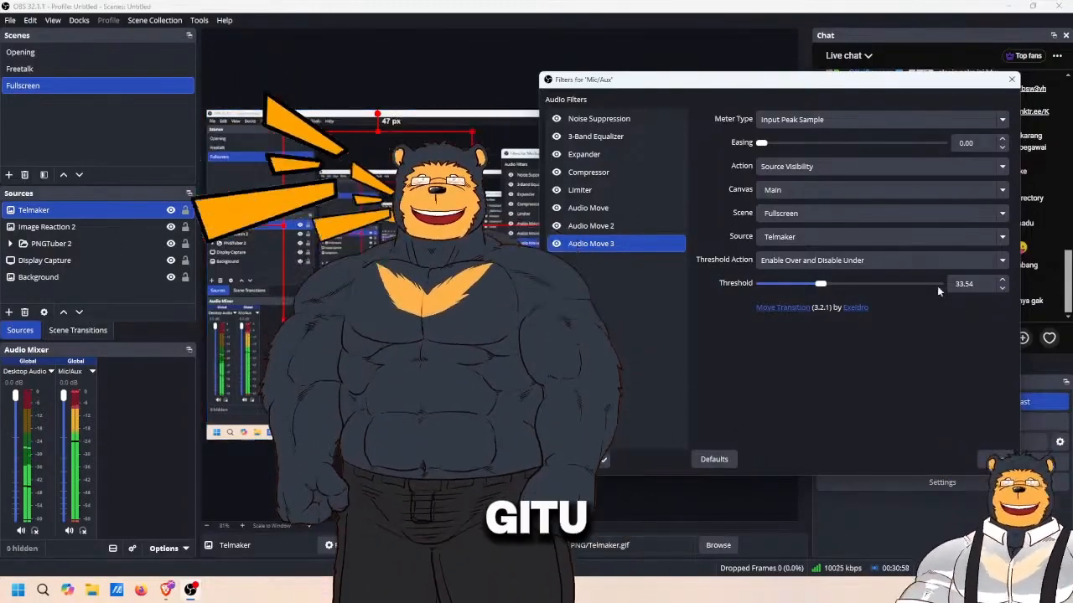
{"action": "left_click_drag", "start_coordinate": [820, 284], "coordinate": [827, 286]}
{"action": "left_click", "coordinate": [981, 286]}
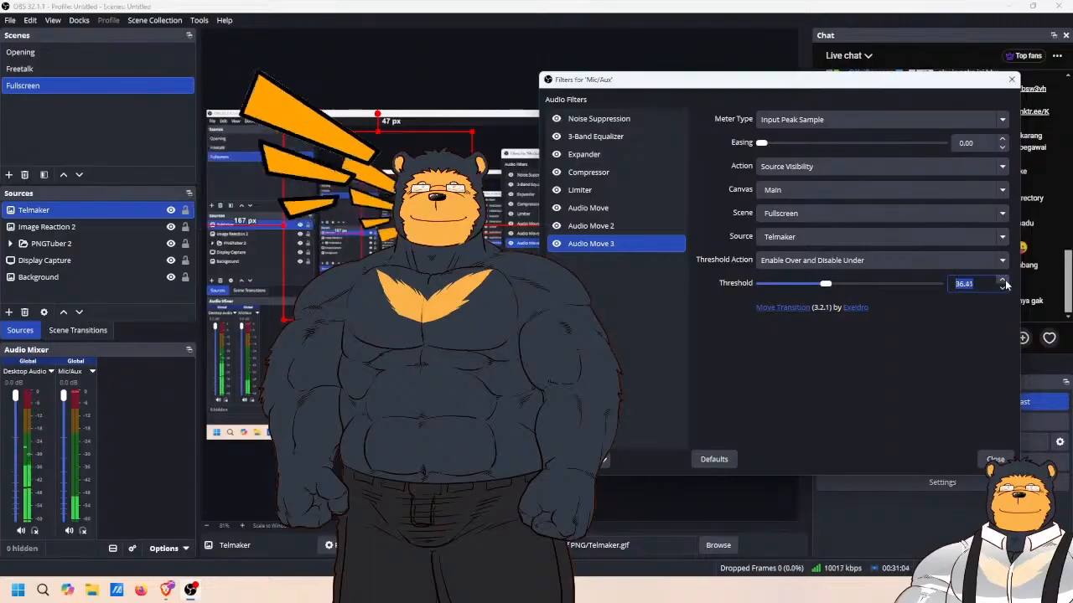
{"action": "left_click", "coordinate": [1003, 289]}
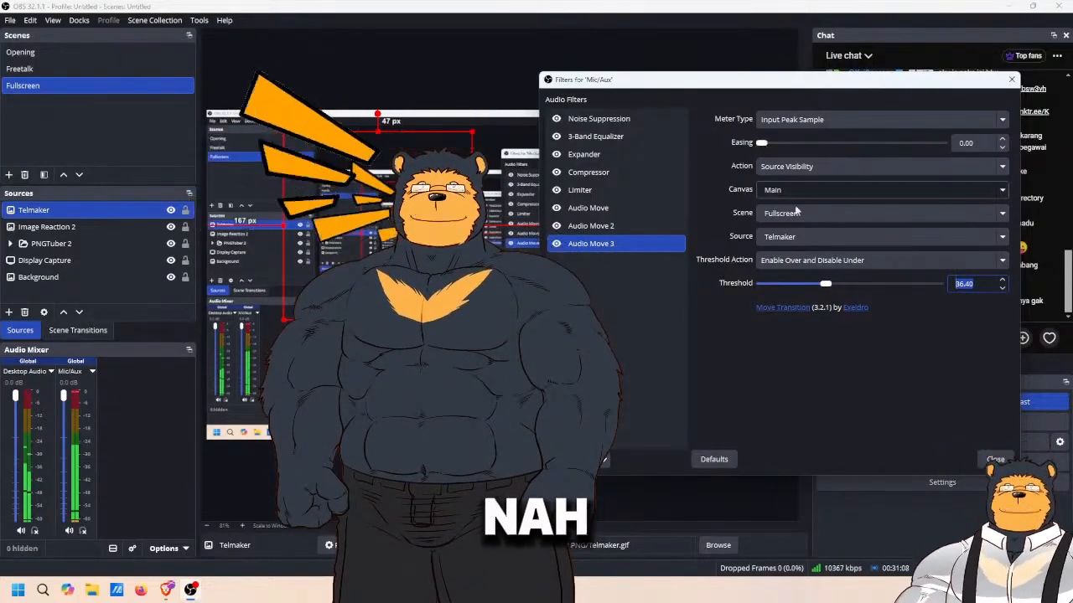
{"action": "left_click", "coordinate": [993, 459]}
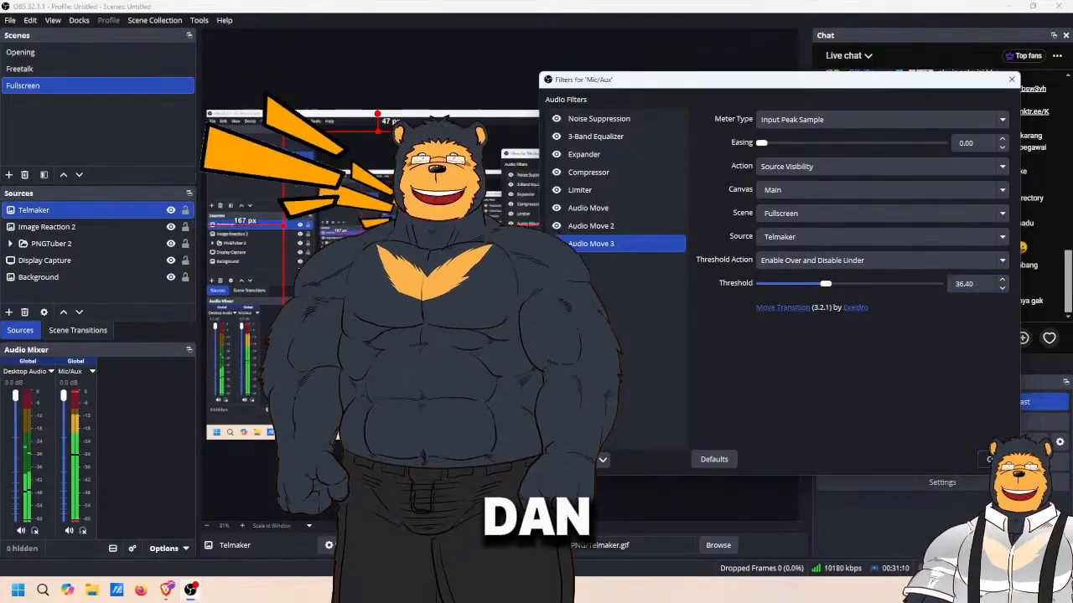
{"action": "left_click", "coordinate": [991, 459]}
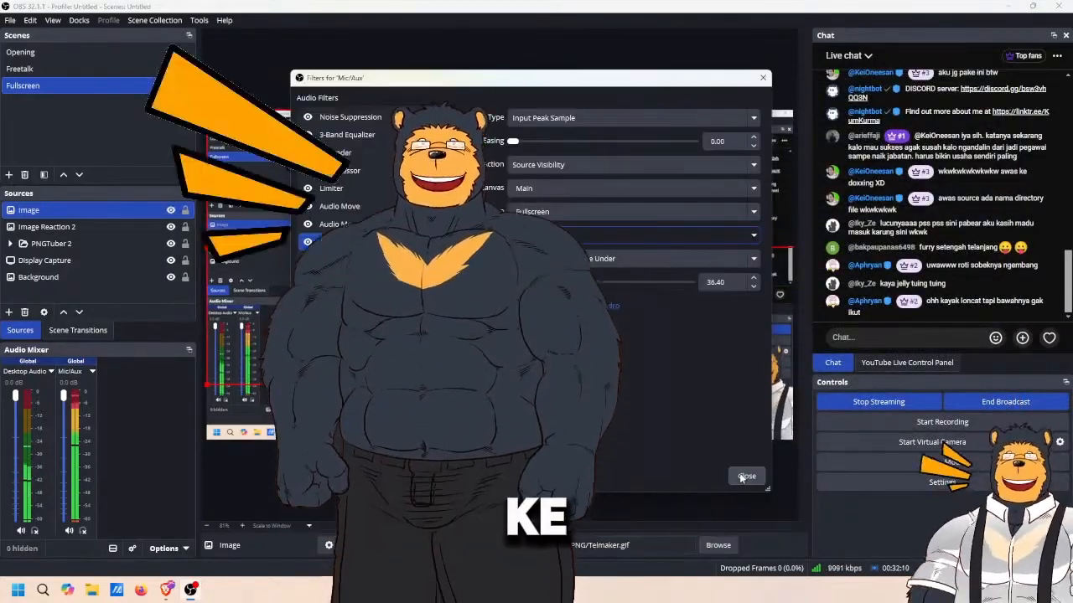
{"action": "left_click", "coordinate": [743, 476]}
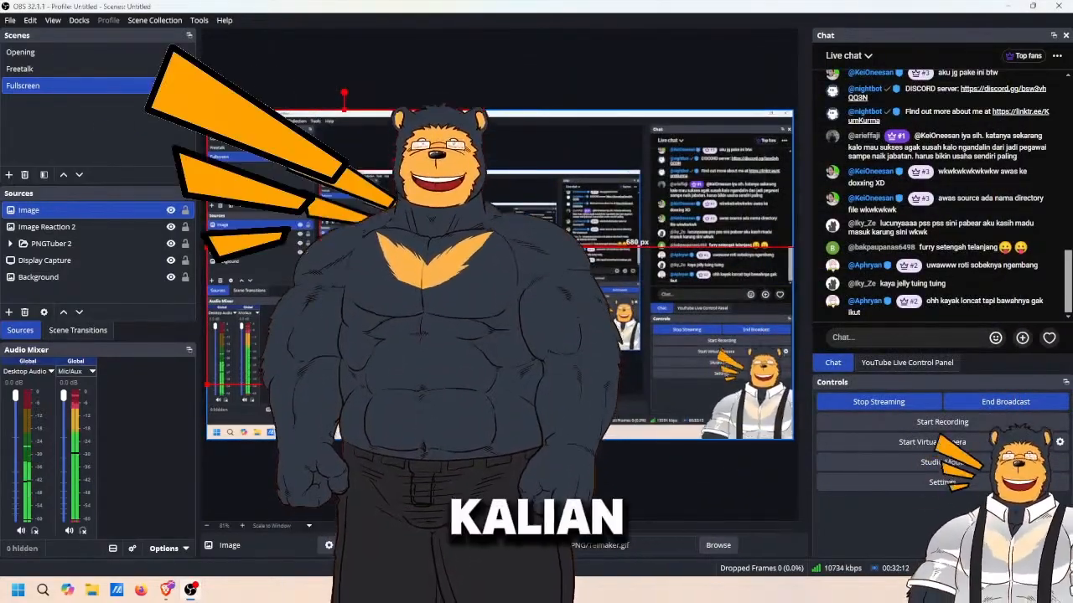
- Shrink the Image source and place it beside the avatar's head on the canvas
{"action": "left_click", "coordinate": [44, 260]}
{"action": "left_click", "coordinate": [46, 214]}
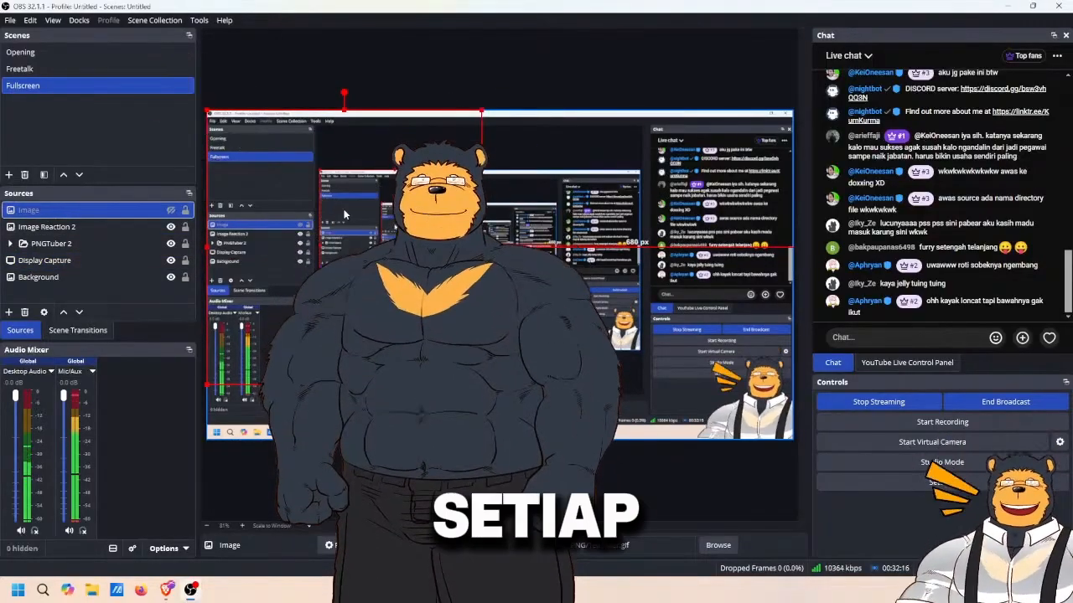
{"action": "left_click_drag", "start_coordinate": [343, 215], "coordinate": [361, 201]}
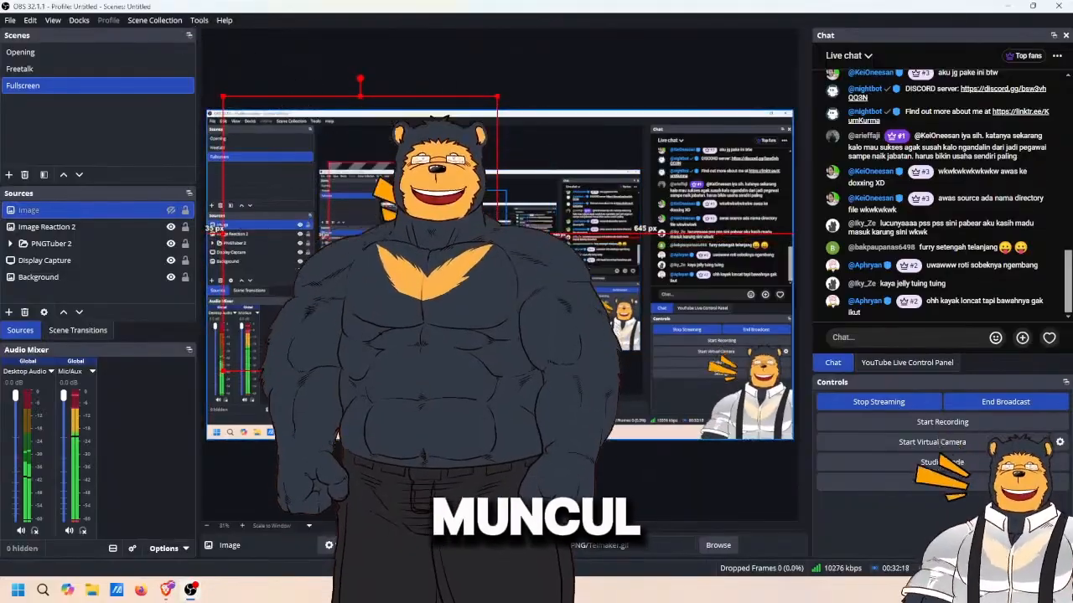
{"action": "left_click_drag", "start_coordinate": [223, 372], "coordinate": [358, 235]}
{"action": "left_click_drag", "start_coordinate": [427, 127], "coordinate": [389, 202]}
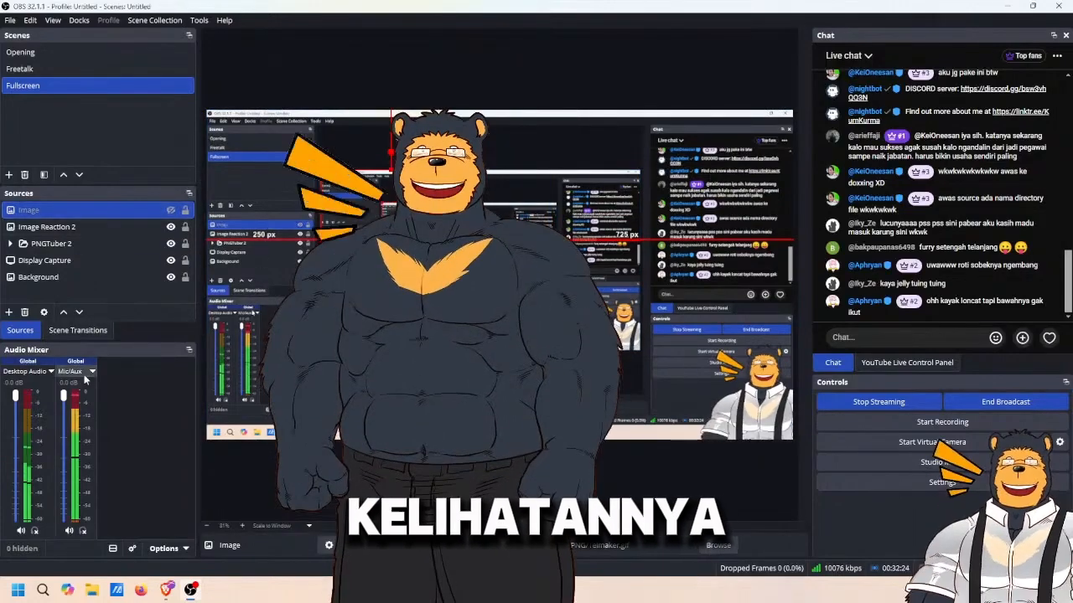
- Lower the threshold of the Mic/Aux Audio Move filter for the Image source to 14.87 and close the filters
{"action": "left_click", "coordinate": [92, 371]}
{"action": "left_click", "coordinate": [84, 506]}
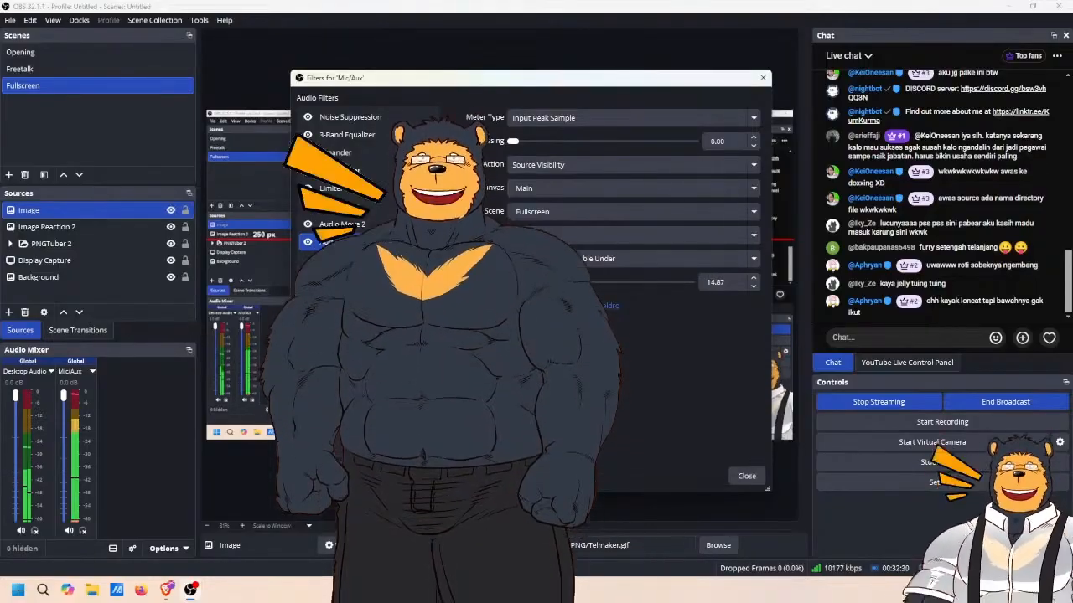
{"action": "left_click", "coordinate": [746, 476]}
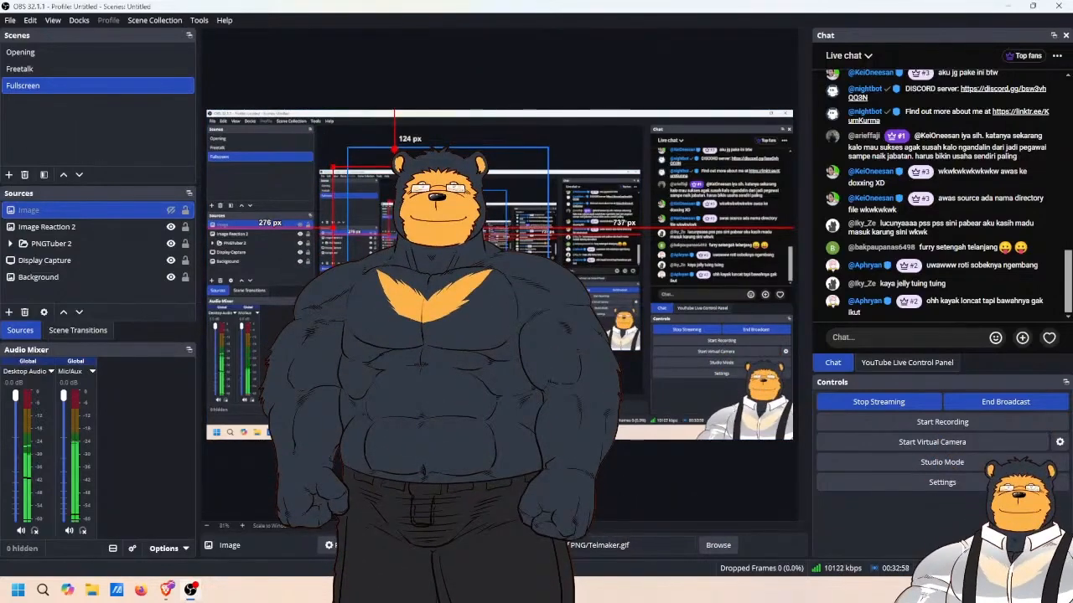
- Group the Image and Image Reaction 2 sources together
{"action": "left_click", "coordinate": [383, 226]}
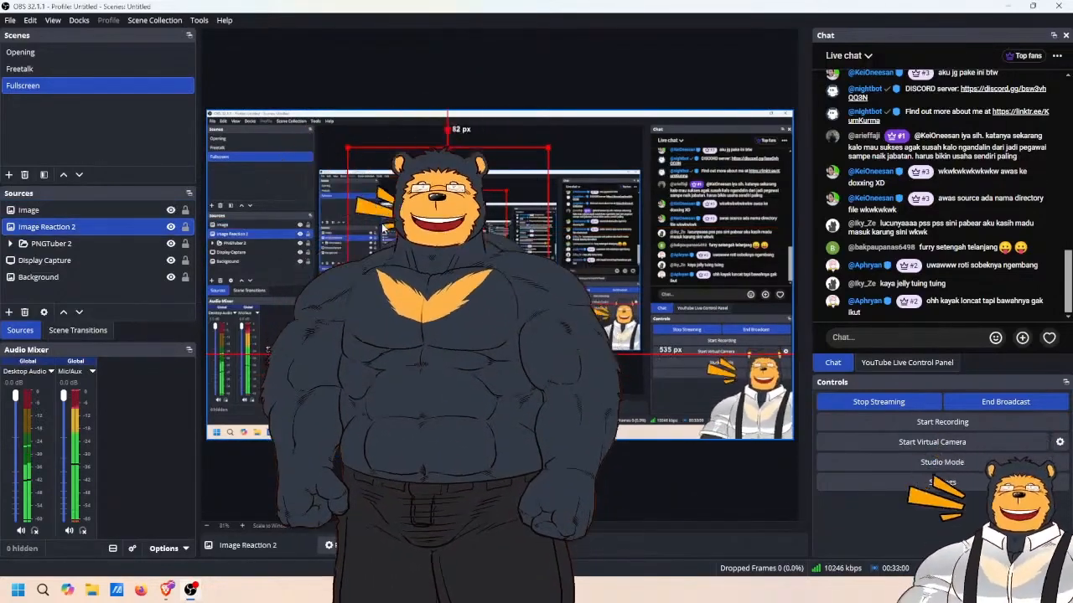
{"action": "left_click", "coordinate": [396, 53]}
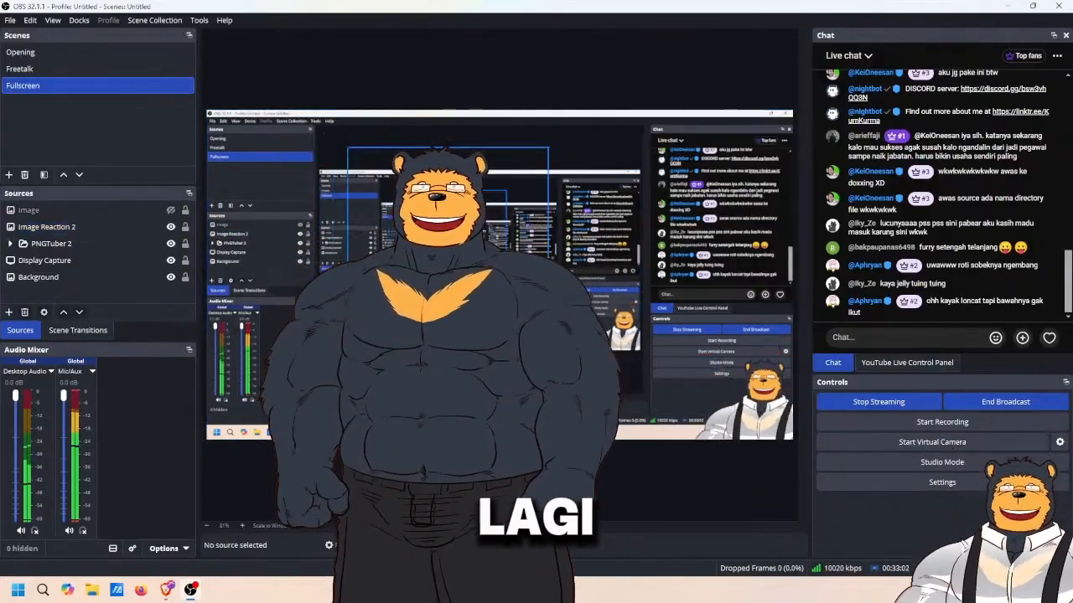
{"action": "left_click", "coordinate": [444, 243]}
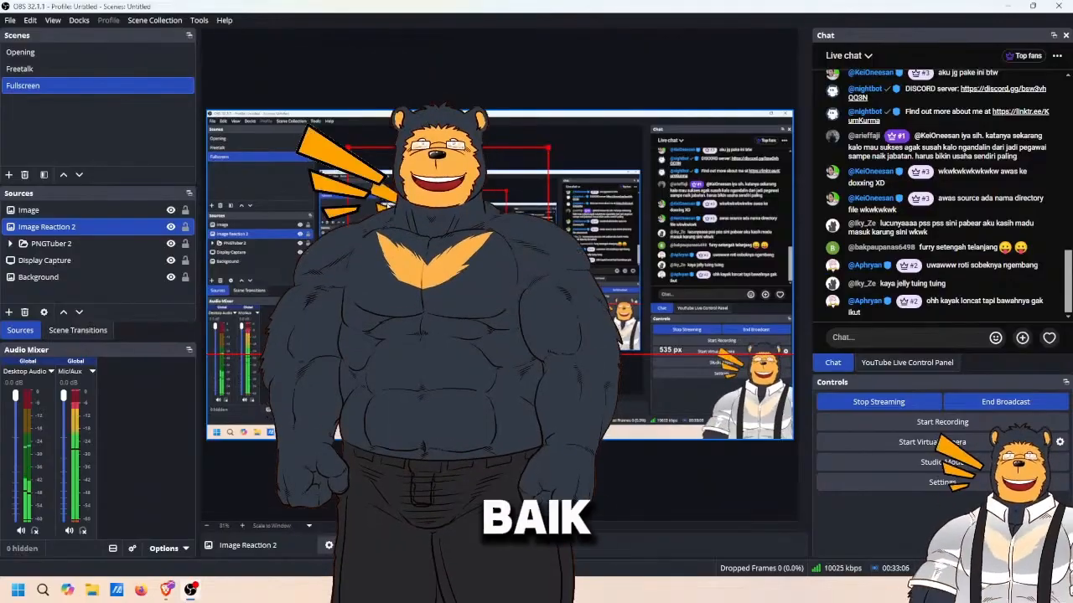
{"action": "left_click", "coordinate": [170, 209]}
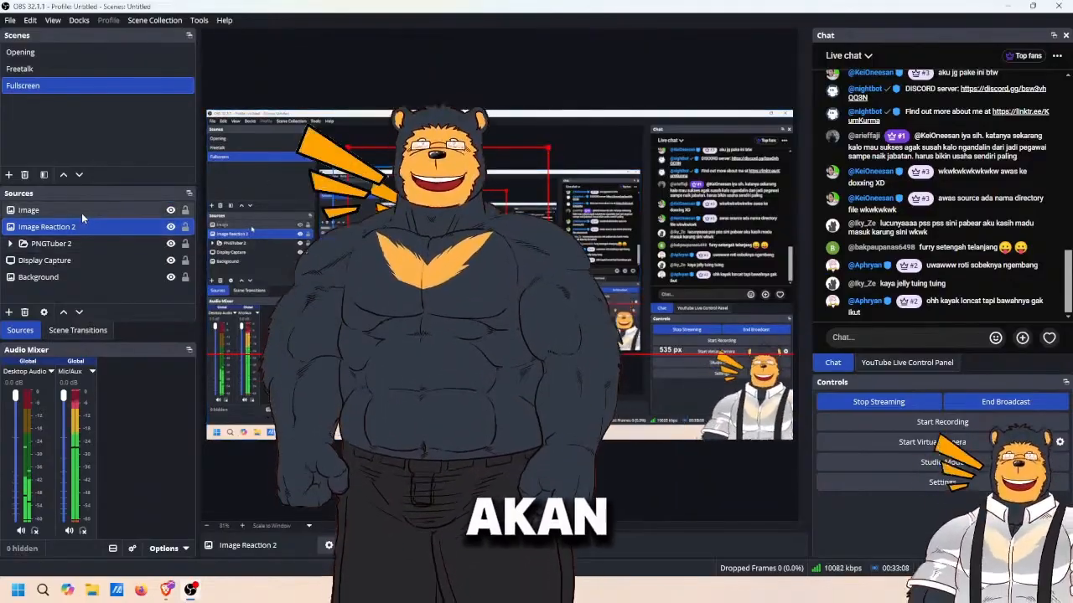
{"action": "left_click", "coordinate": [171, 209]}
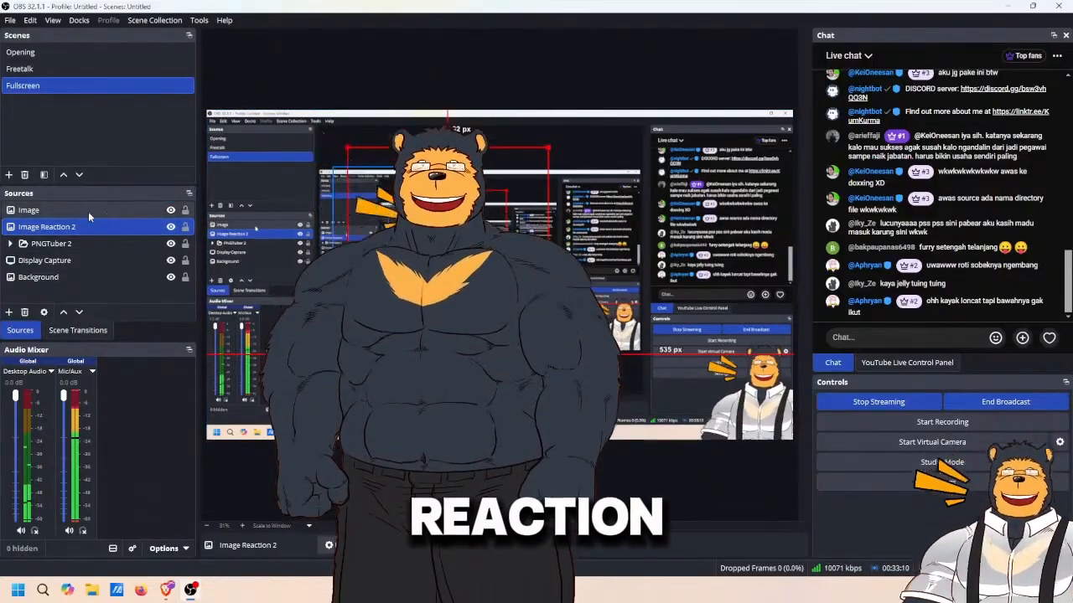
{"action": "left_click", "coordinate": [87, 212]}
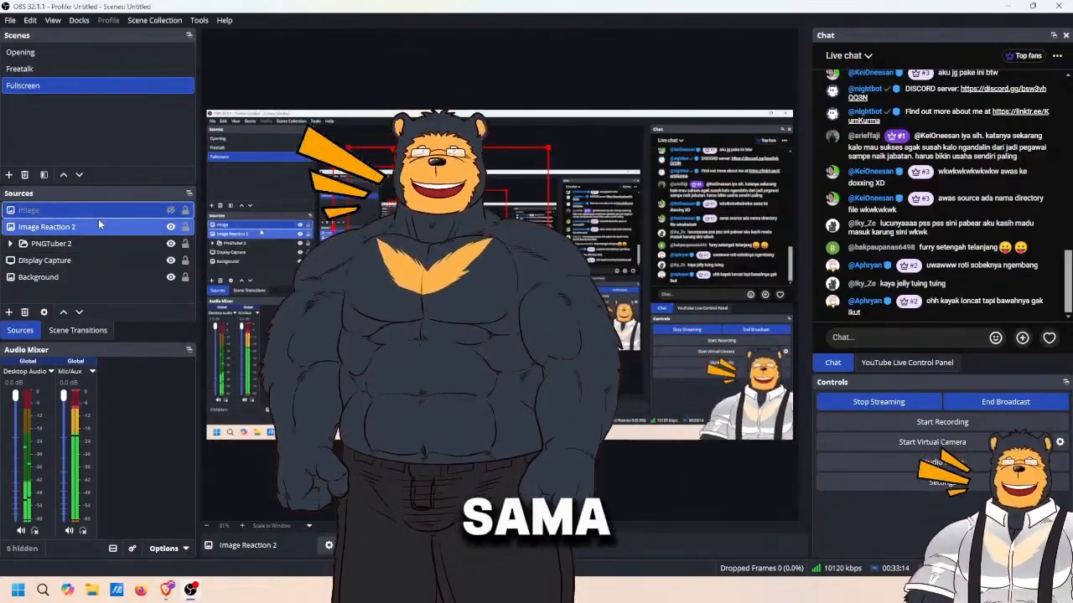
{"action": "right_click", "coordinate": [98, 218]}
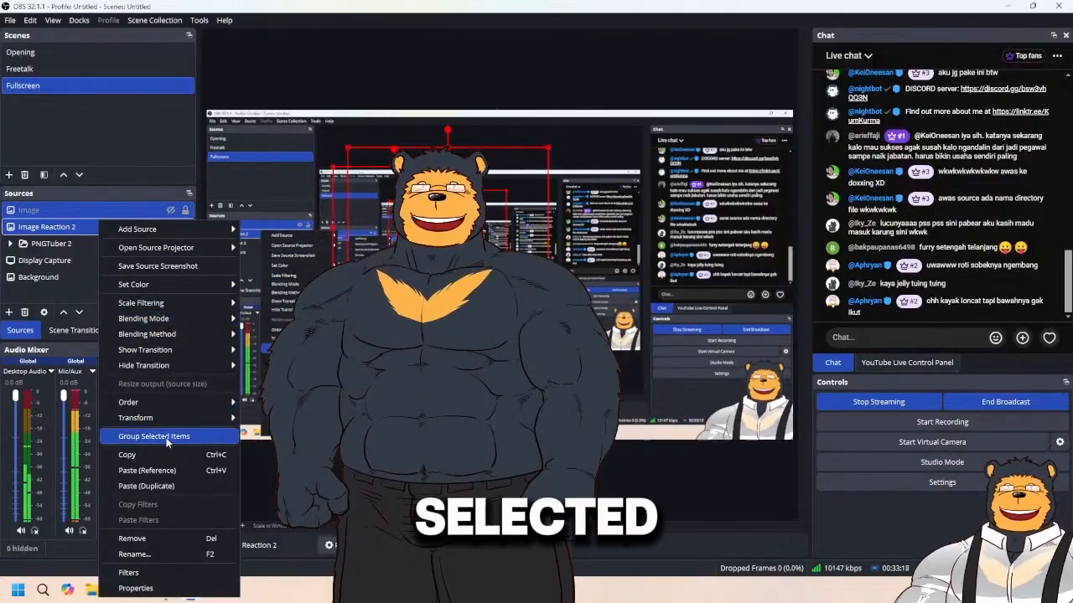
{"action": "left_click", "coordinate": [166, 436]}
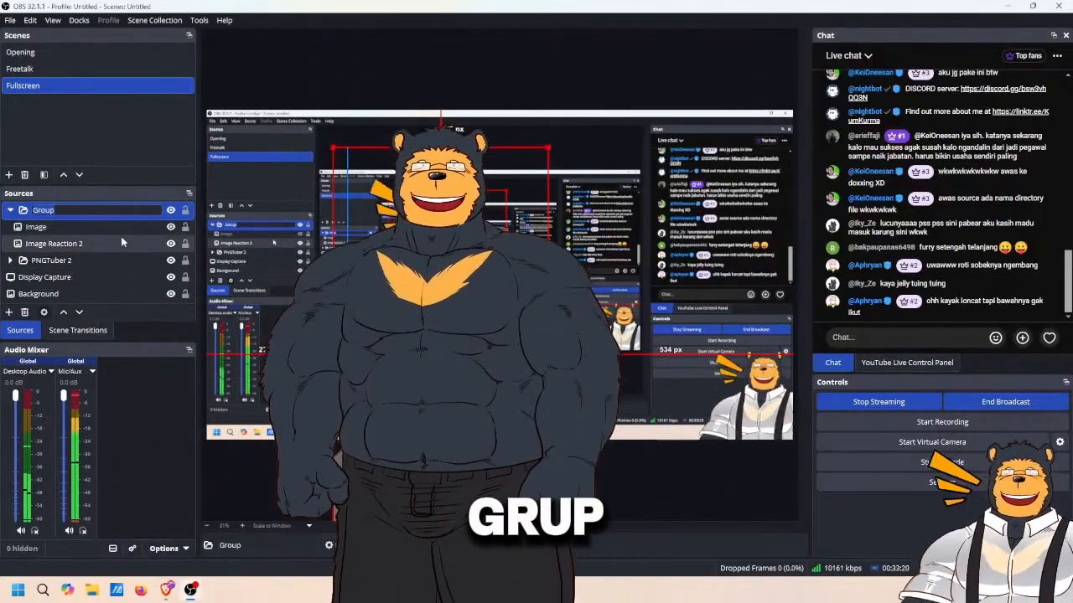
- Name the new group Naked PNGTuber and move it to about 309 px from the canvas's left edge and 102 px from its top
{"action": "type", "text": "Naked P"}
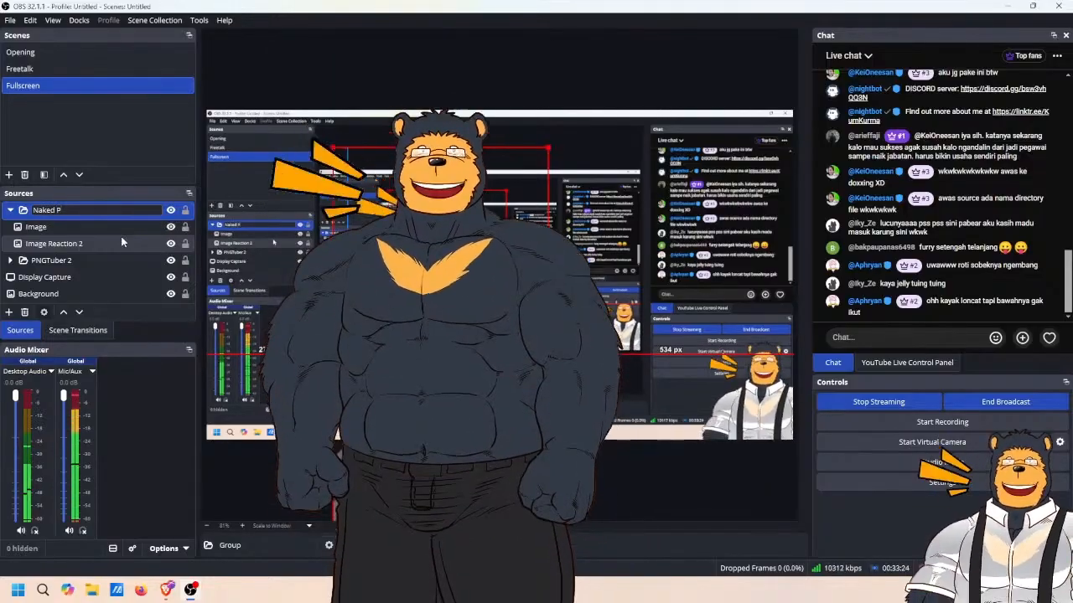
{"action": "type", "text": "NGTuber"}
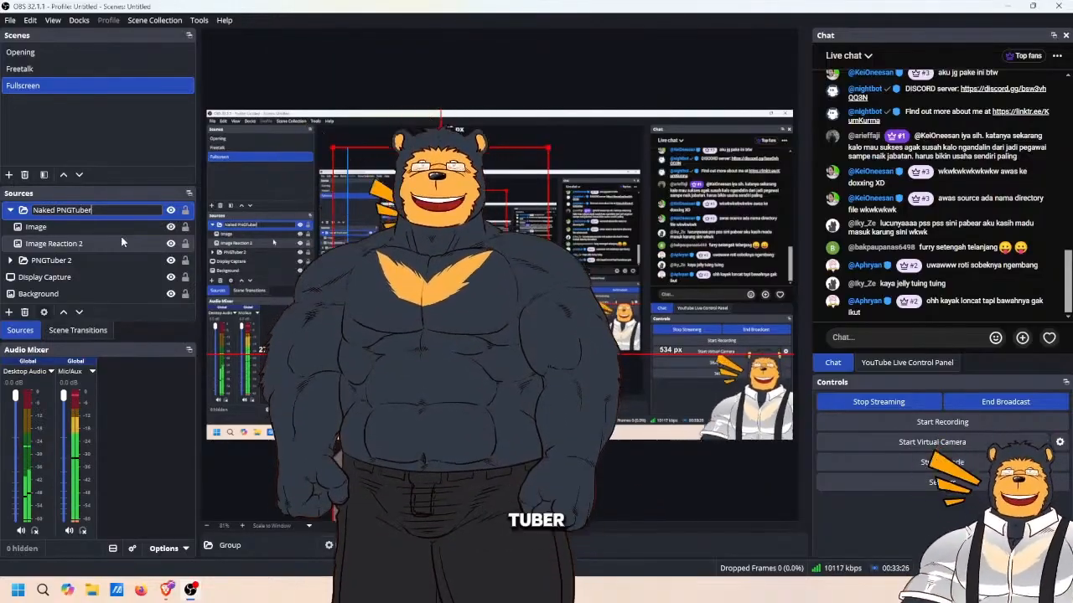
{"action": "key", "text": "Return"}
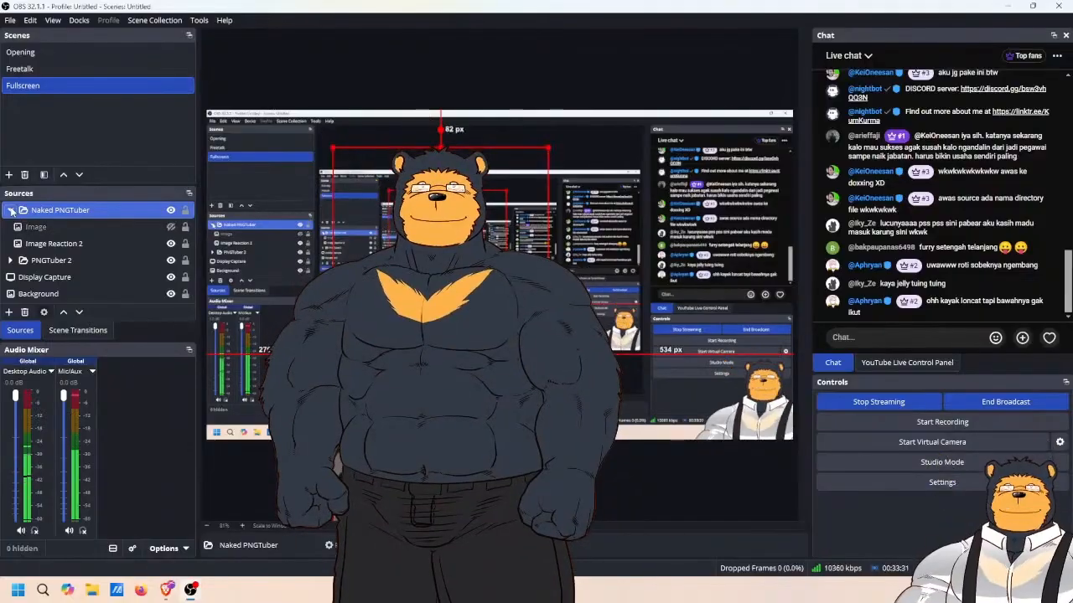
{"action": "left_click", "coordinate": [11, 211]}
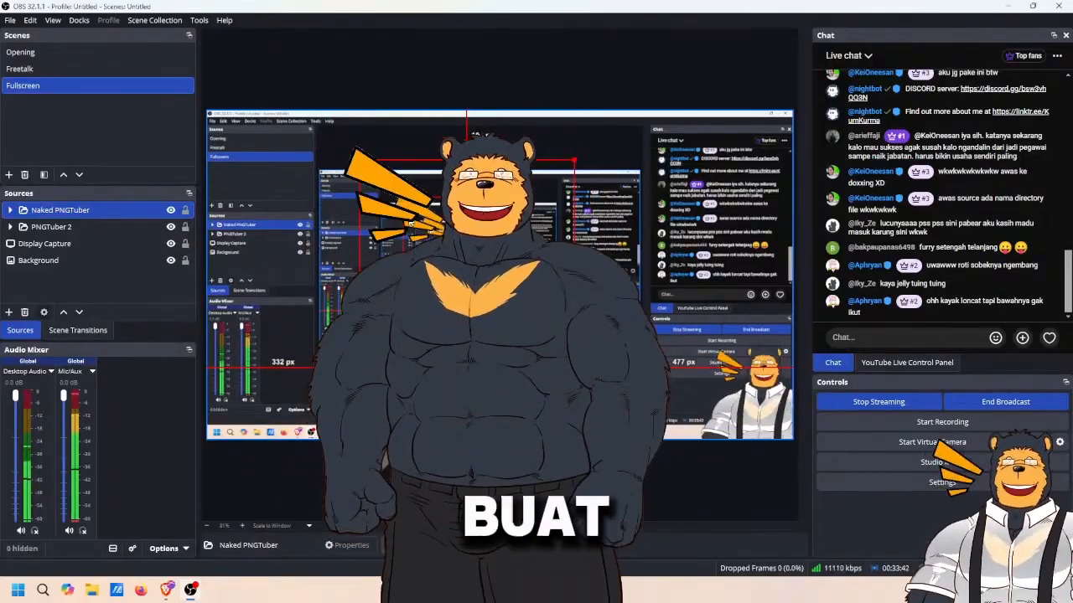
{"action": "left_click_drag", "start_coordinate": [416, 225], "coordinate": [404, 221]}
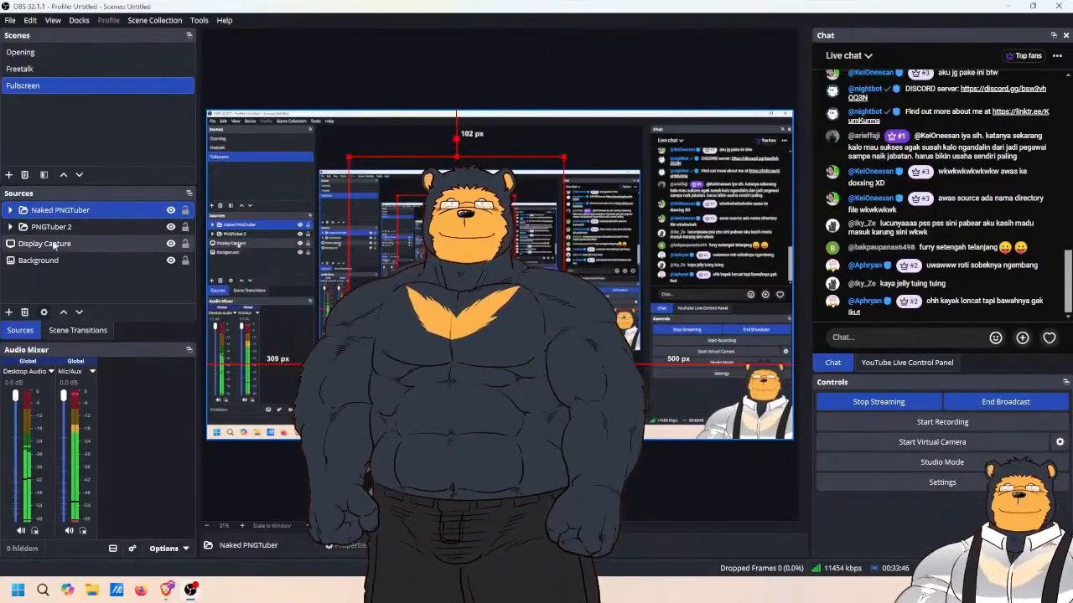
- Check the Scale To Sound filters of Image Reaction 2 in the Naked PNGTuber group and copy its filters
{"action": "left_click", "coordinate": [10, 209]}
{"action": "left_click", "coordinate": [83, 244]}
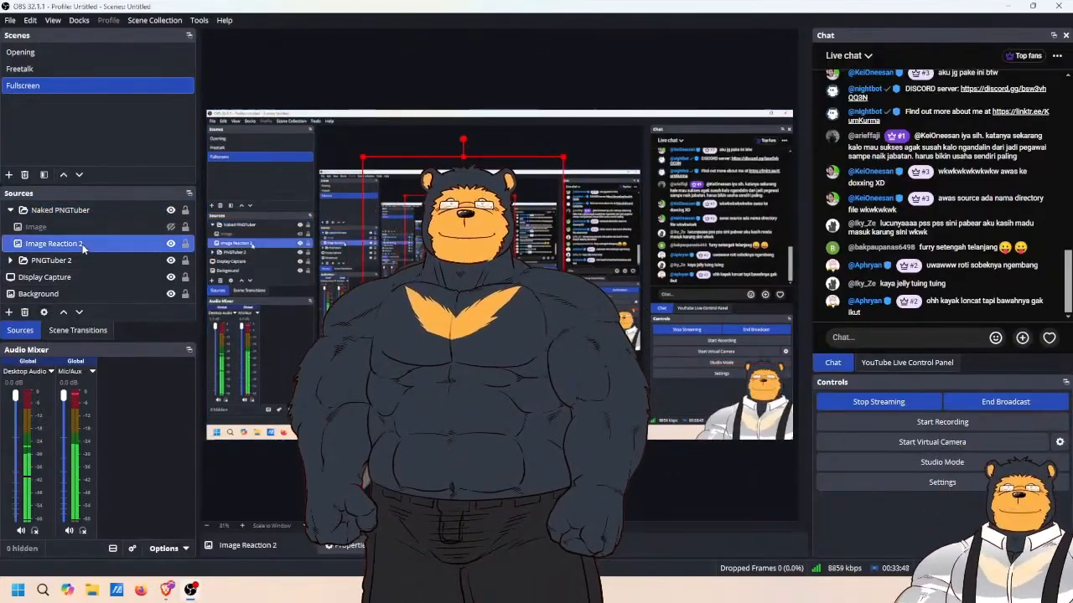
{"action": "right_click", "coordinate": [71, 243]}
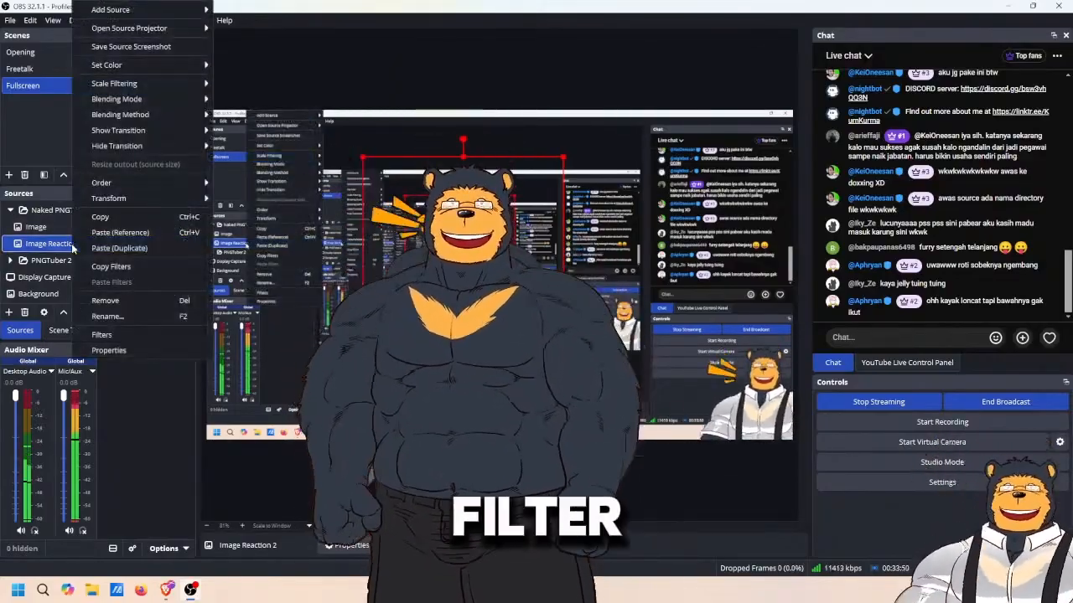
{"action": "left_click", "coordinate": [93, 336]}
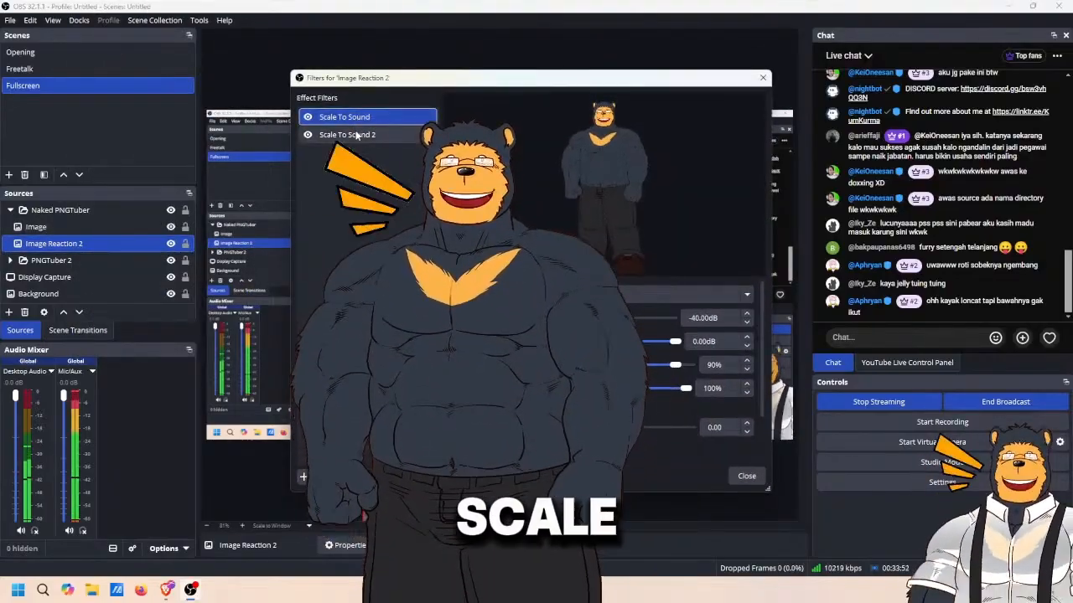
{"action": "left_click", "coordinate": [745, 476]}
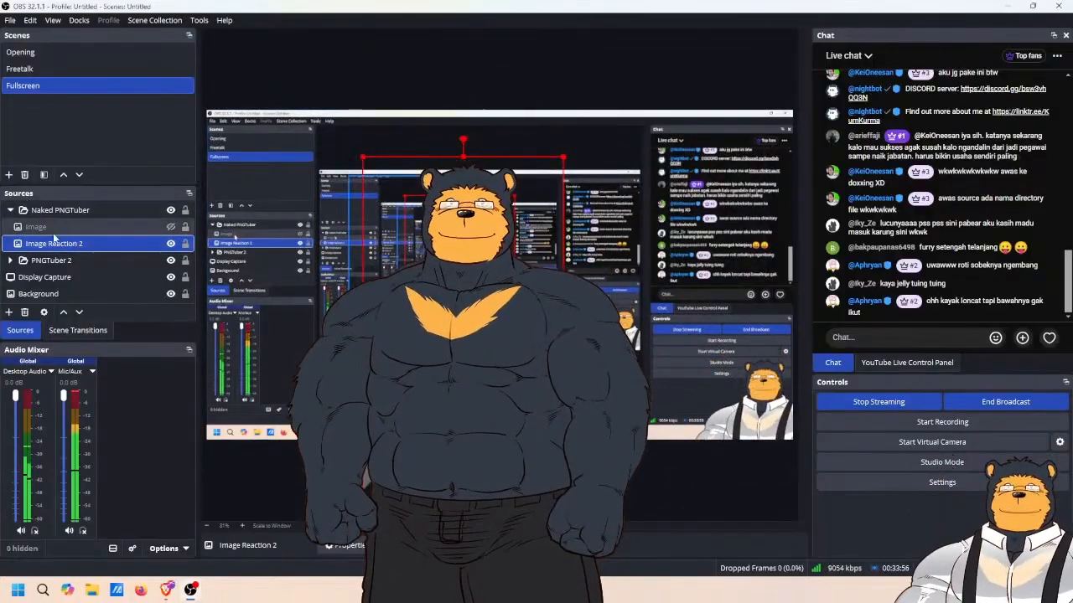
{"action": "right_click", "coordinate": [73, 244]}
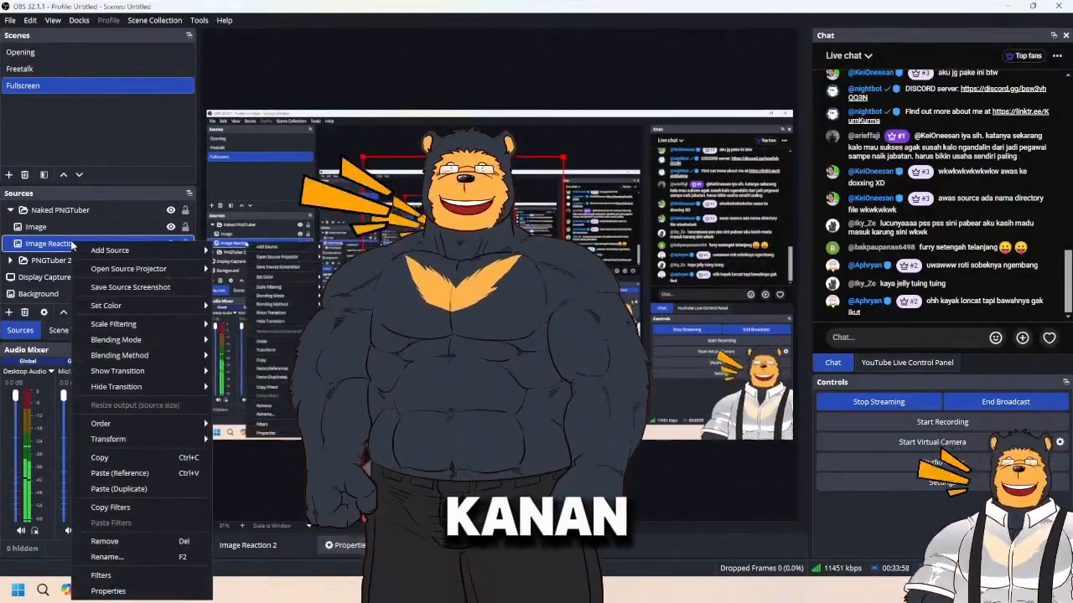
{"action": "left_click", "coordinate": [142, 508]}
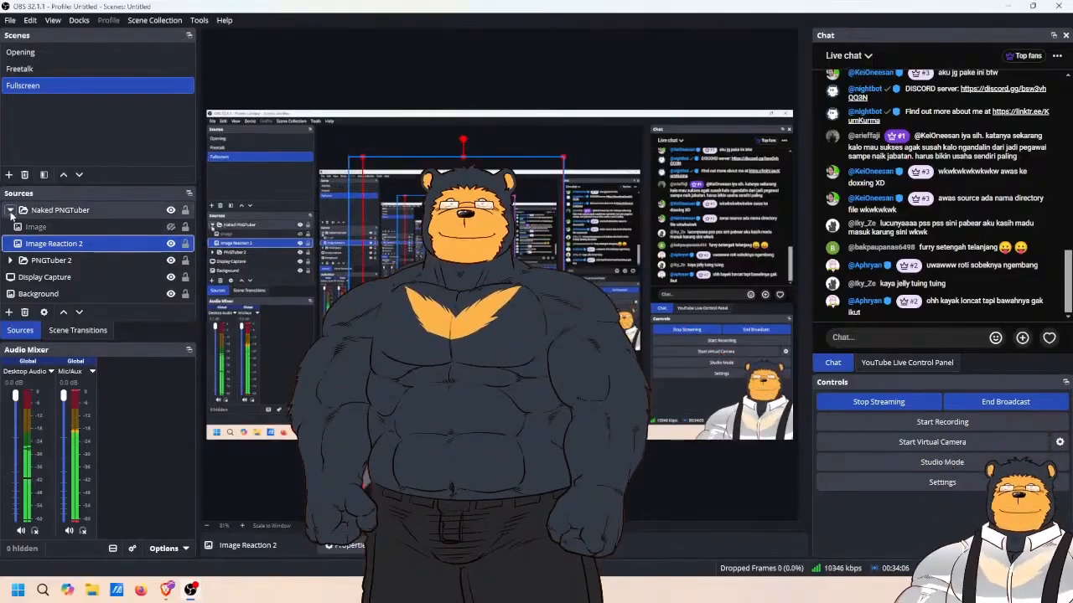
- Paste the copied filters onto the Naked PNGTuber group
{"action": "left_click", "coordinate": [93, 211]}
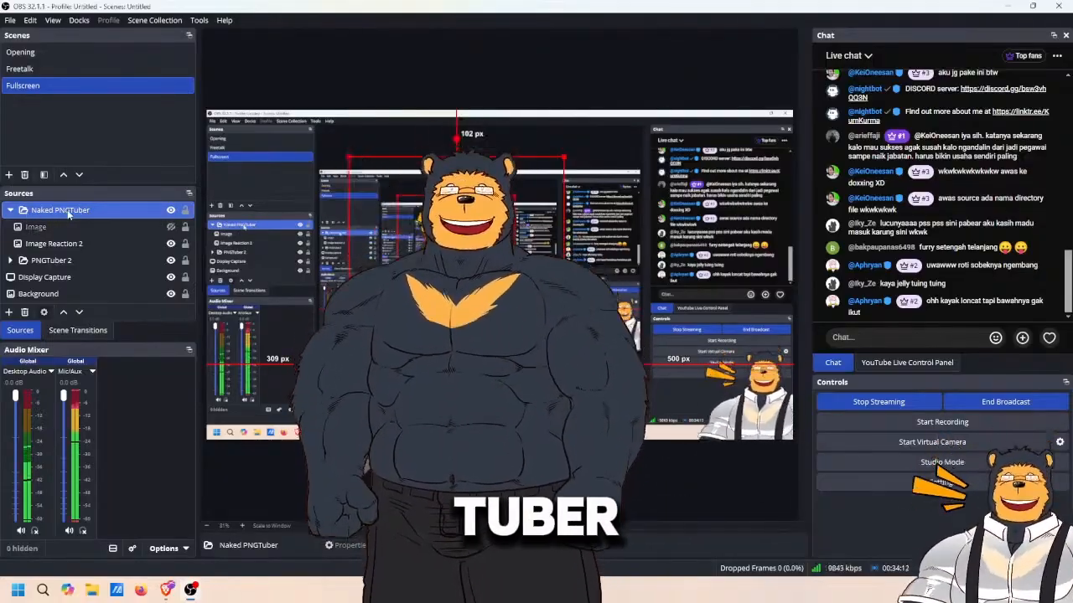
{"action": "right_click", "coordinate": [67, 213]}
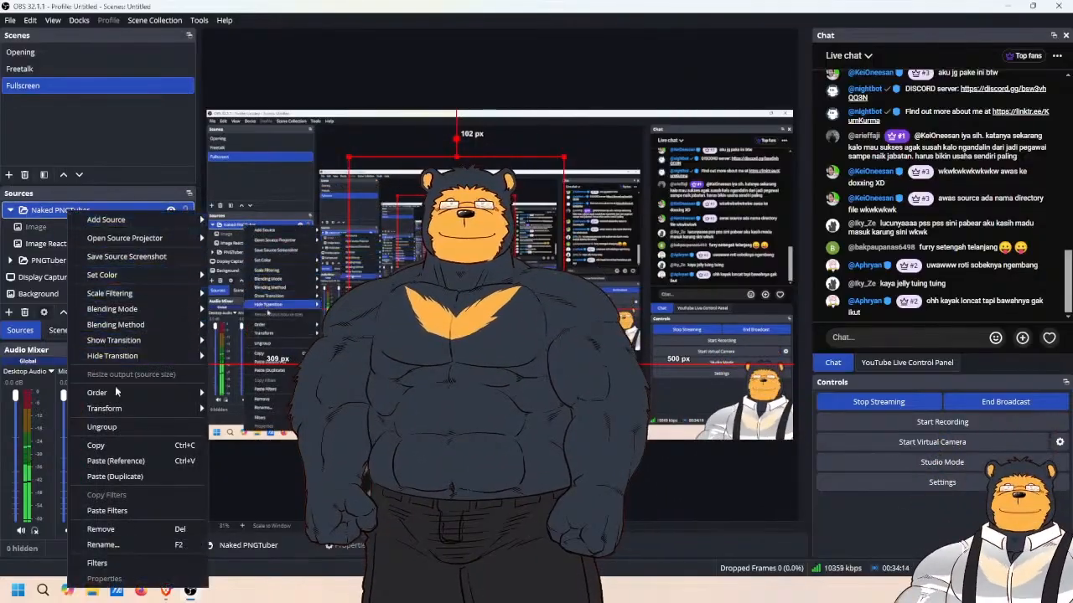
{"action": "left_click", "coordinate": [139, 510]}
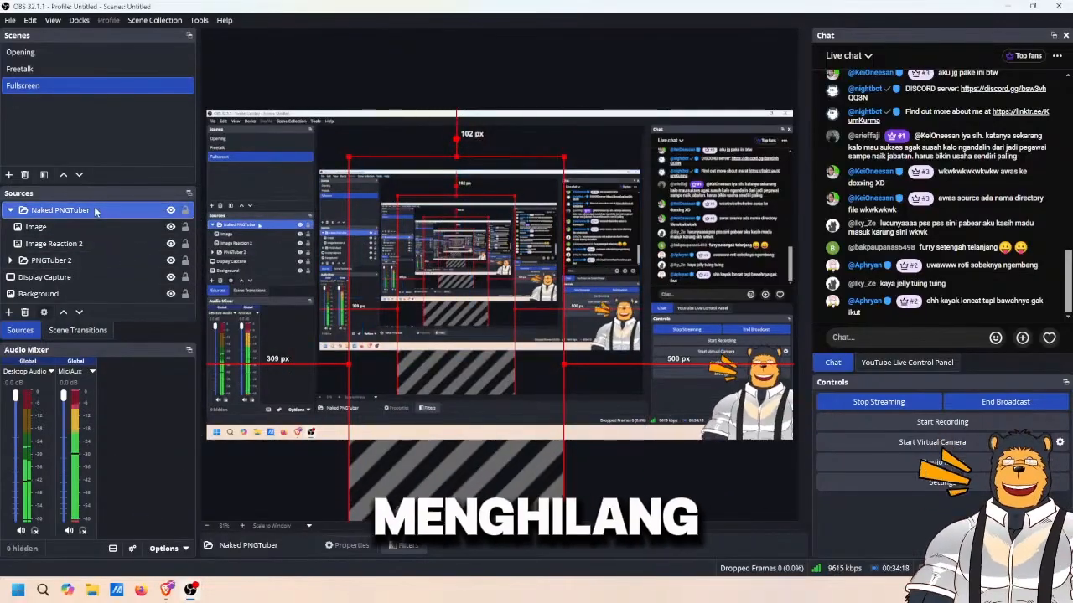
- Set the Audio Threshold of the Naked PNGTuber group's Scale To Sound filter to -40.50 dB
{"action": "right_click", "coordinate": [94, 212]}
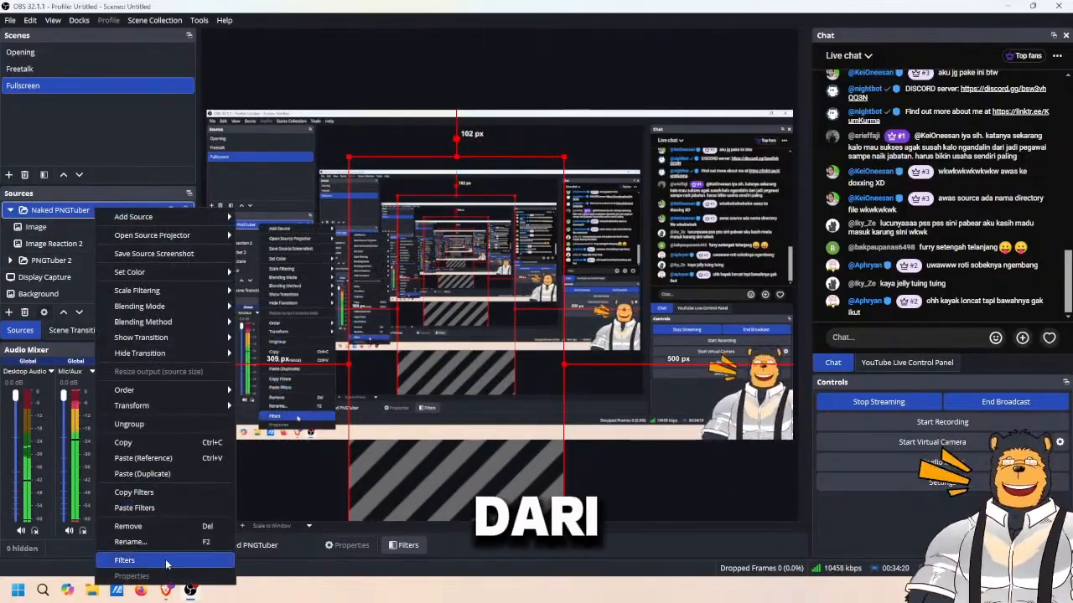
{"action": "left_click", "coordinate": [166, 562]}
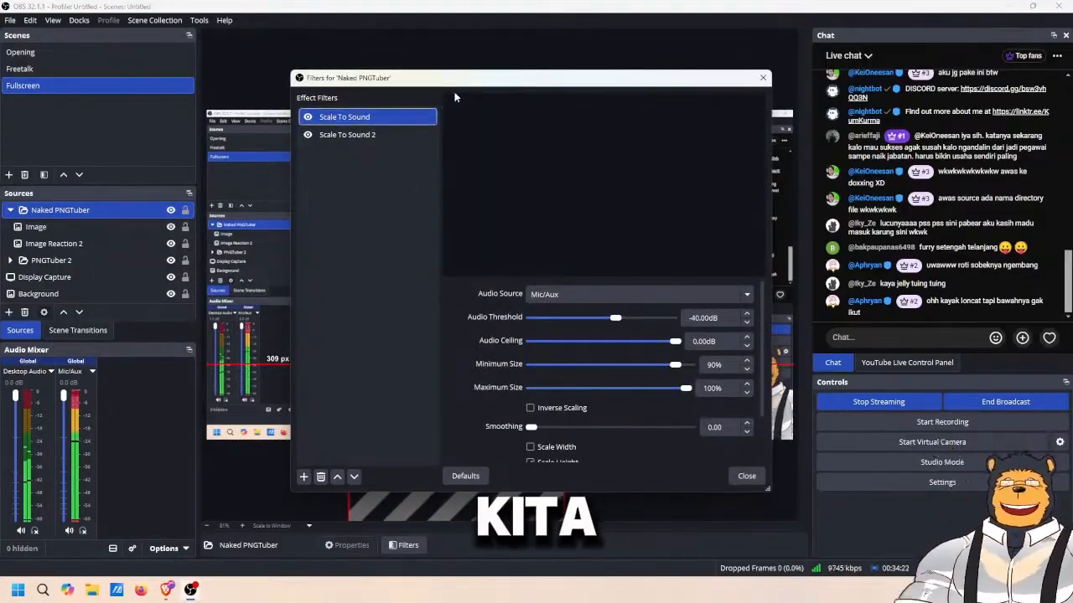
{"action": "left_click", "coordinate": [746, 476]}
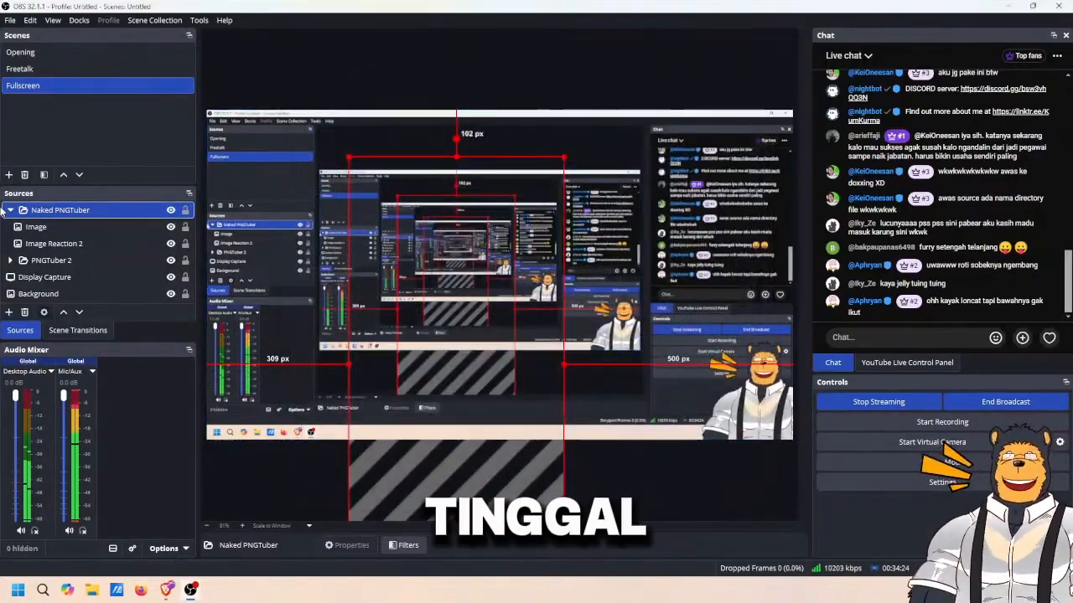
{"action": "right_click", "coordinate": [84, 211]}
{"action": "left_click", "coordinate": [125, 565]}
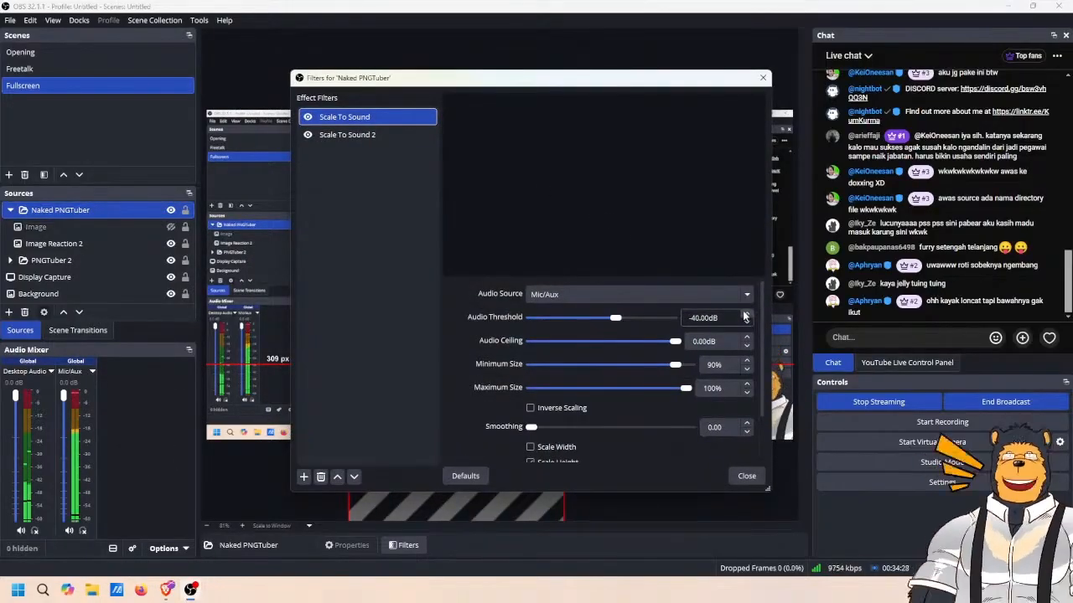
{"action": "left_click", "coordinate": [748, 318]}
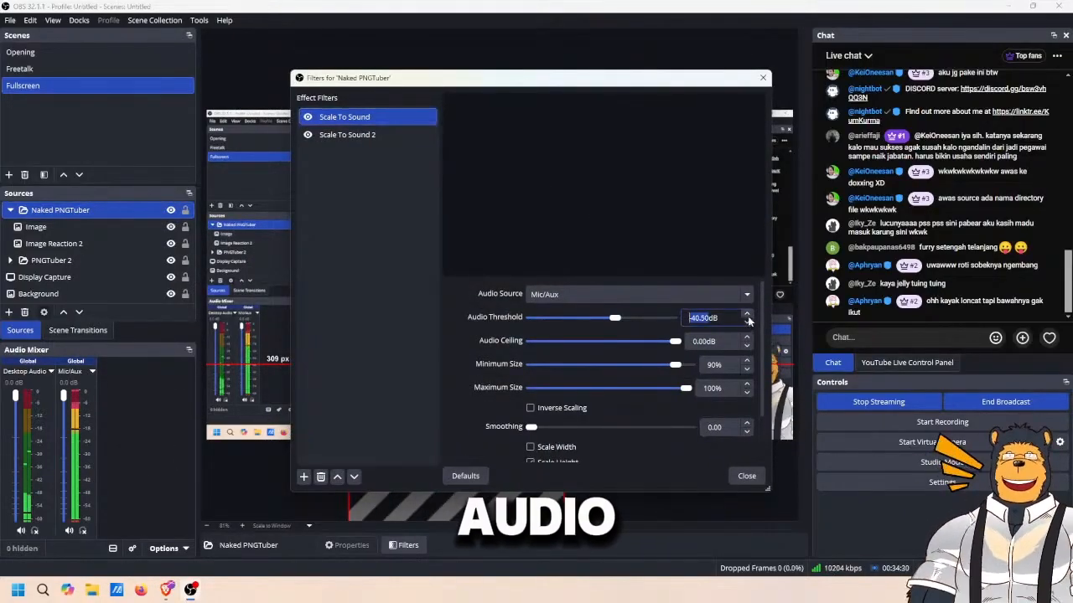
- Nudge the Audio Threshold of the group's Scale To Sound 2 filter, leave it at -40.00 dB, and close the filters
{"action": "left_click", "coordinate": [346, 134]}
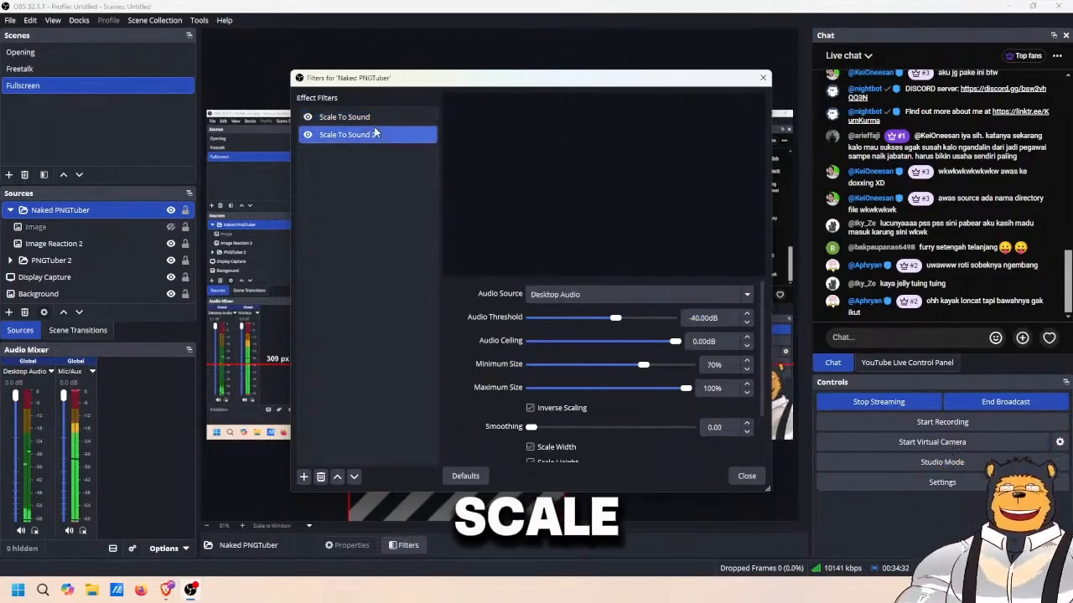
{"action": "left_click", "coordinate": [743, 319]}
{"action": "left_click", "coordinate": [746, 324]}
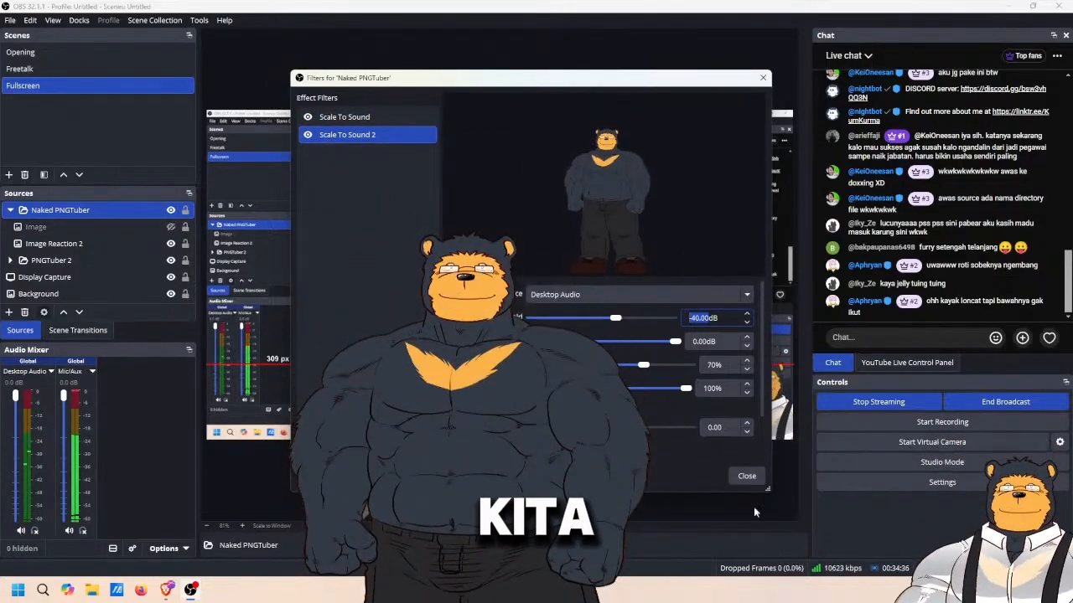
{"action": "left_click", "coordinate": [746, 476]}
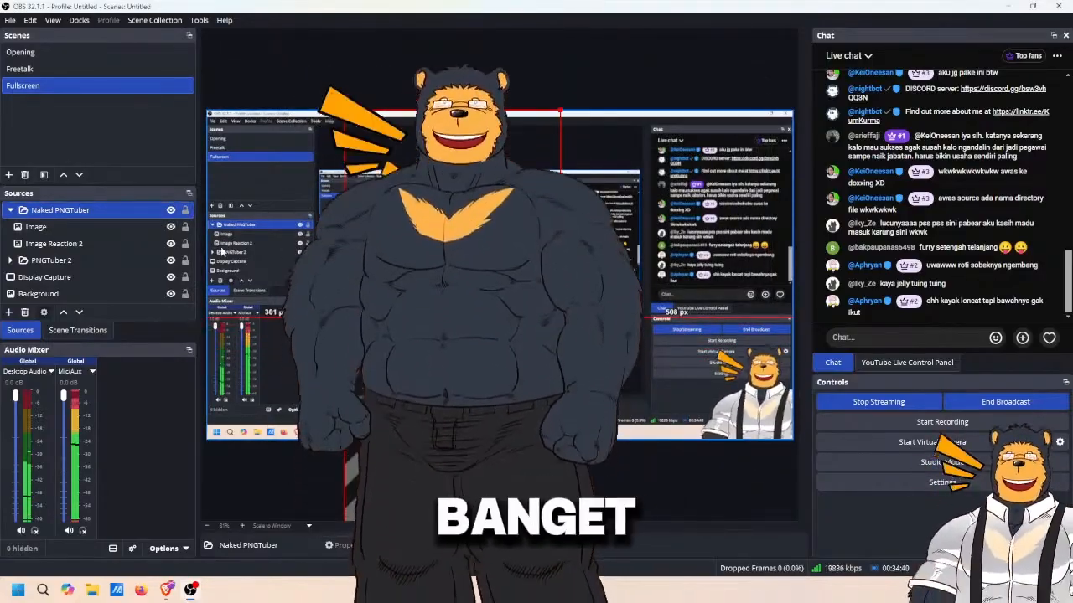
{"action": "left_click", "coordinate": [81, 243]}
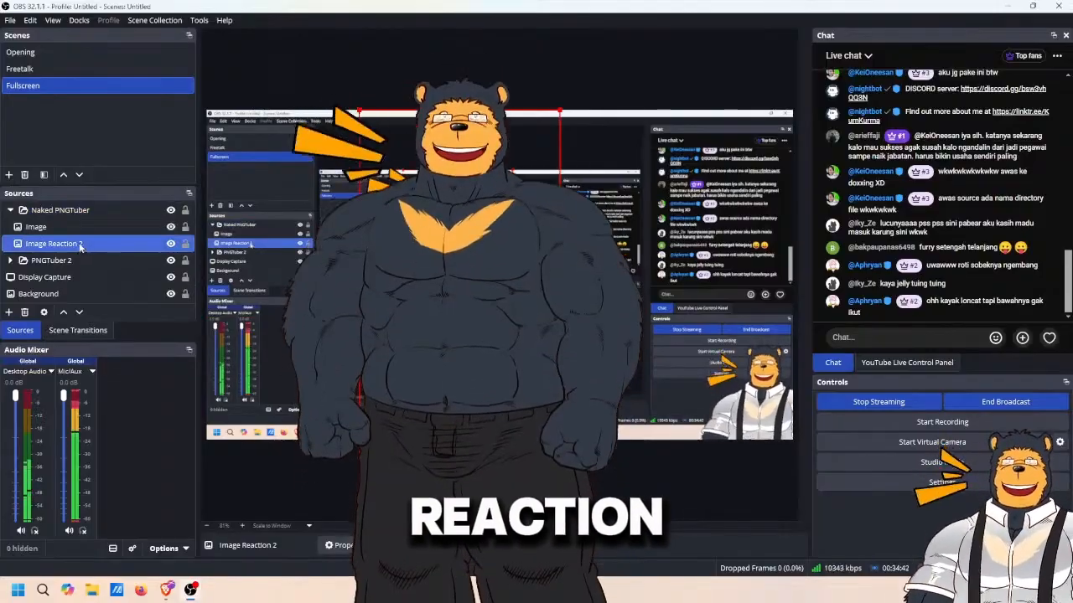
{"action": "right_click", "coordinate": [80, 244]}
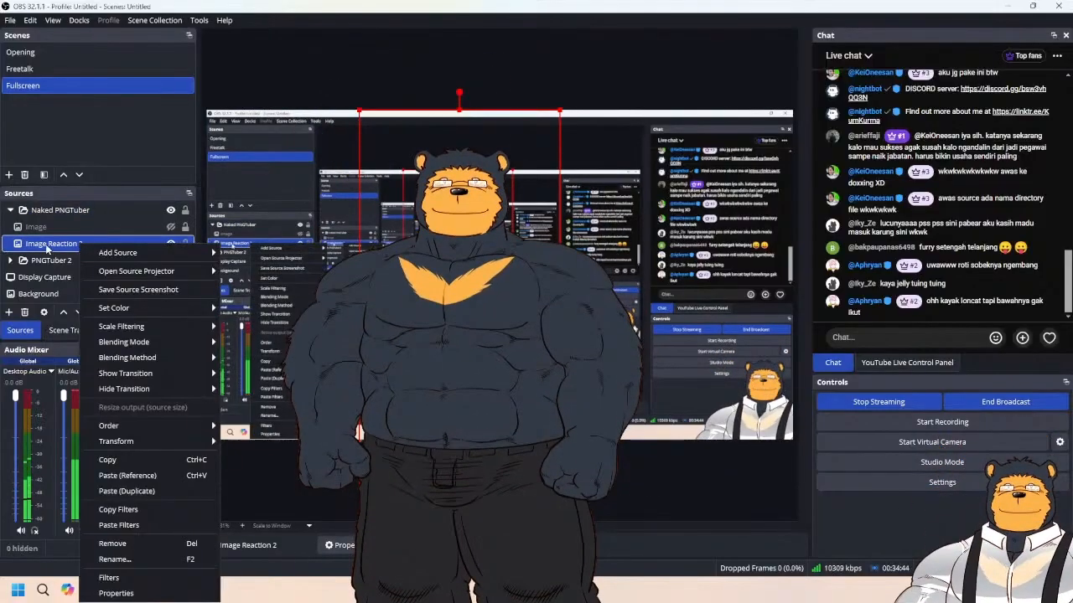
{"action": "double_click", "coordinate": [47, 249]}
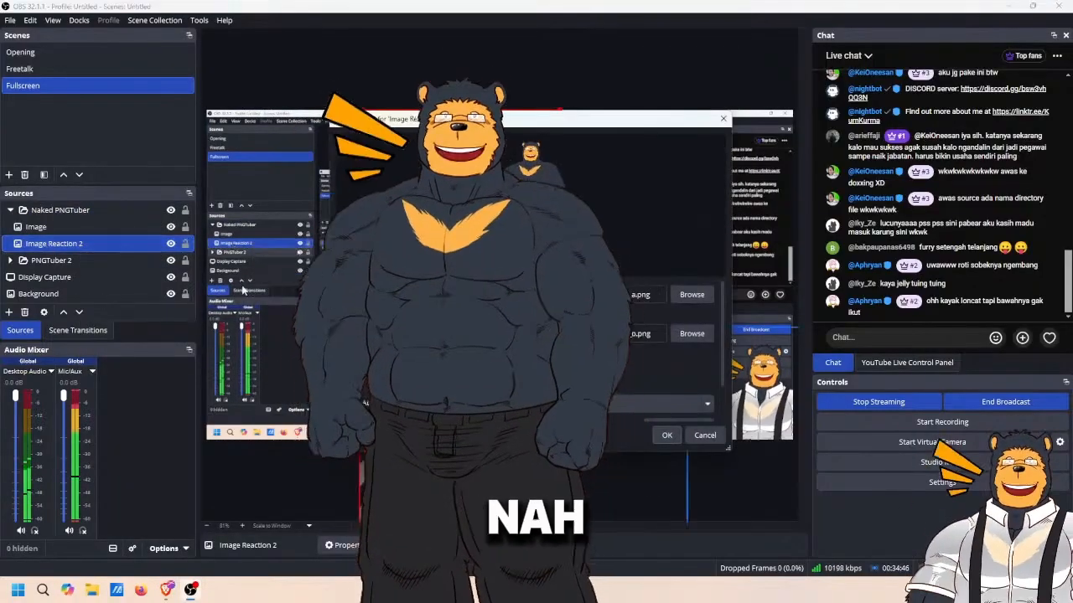
{"action": "left_click", "coordinate": [704, 435]}
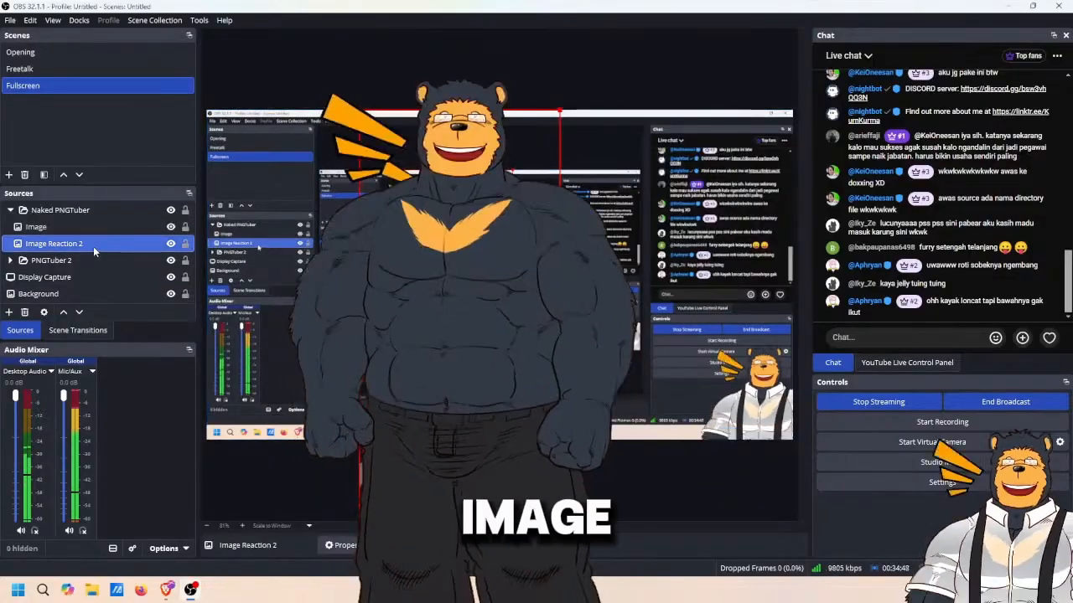
- Remove both the Scale To Sound and Scale To Sound 2 filters from Image Reaction 2 and close its filters
{"action": "right_click", "coordinate": [93, 246]}
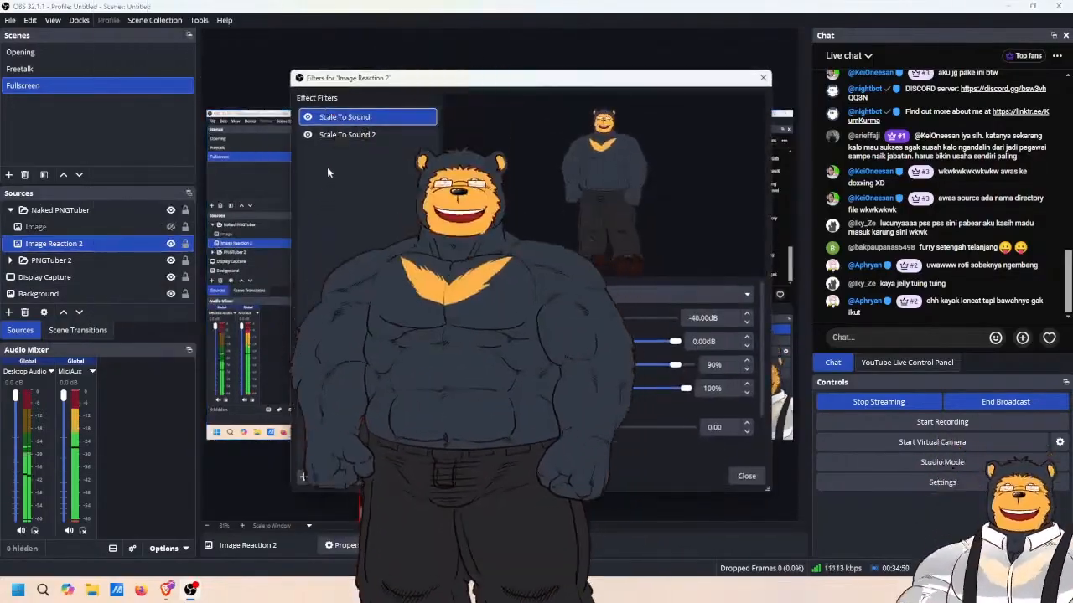
{"action": "left_click", "coordinate": [321, 477]}
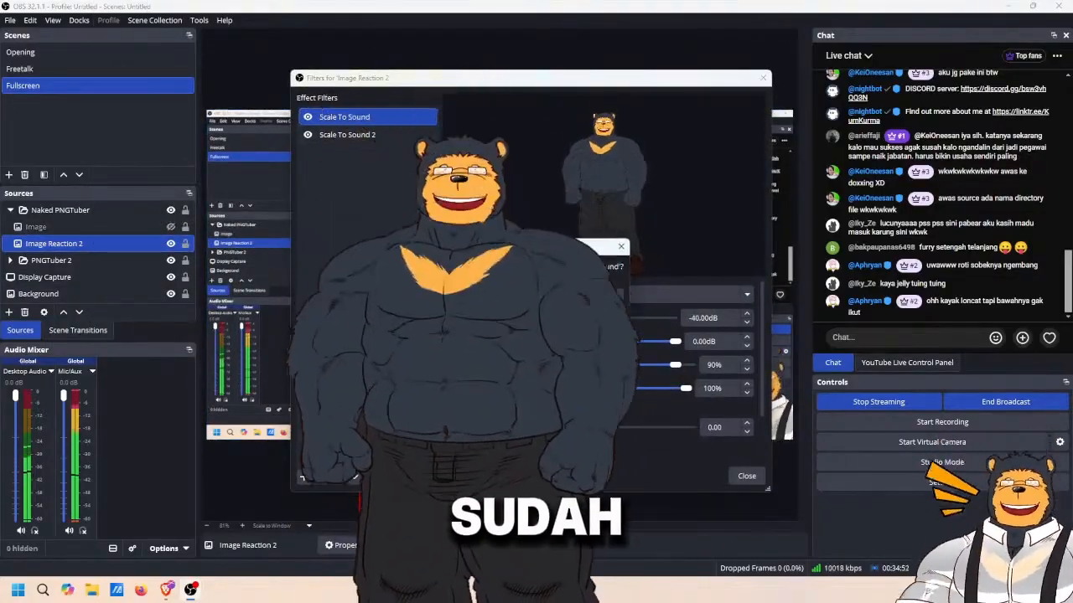
{"action": "left_click", "coordinate": [556, 296]}
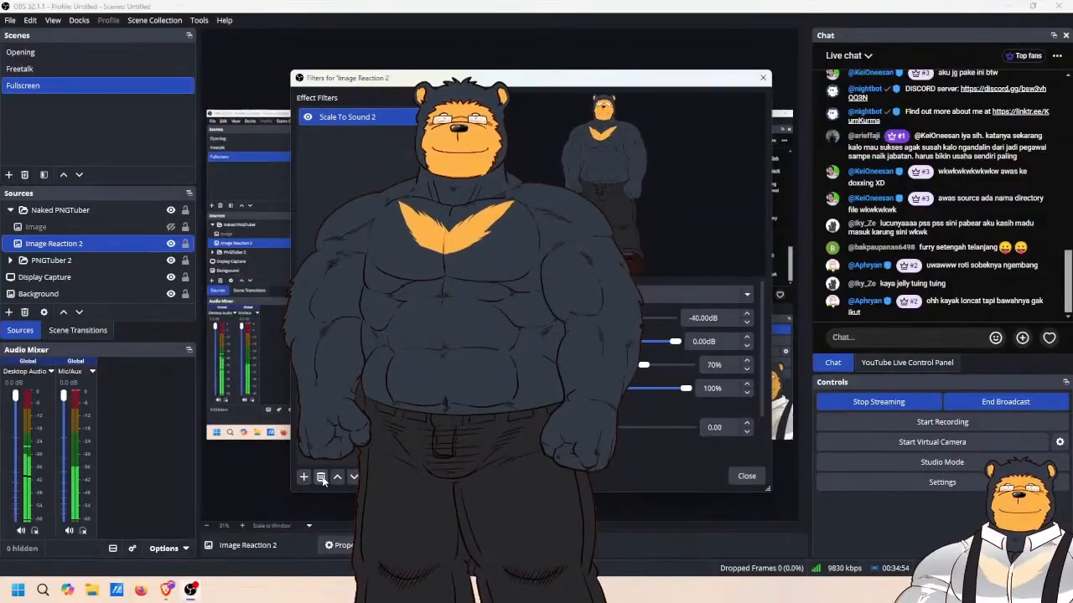
{"action": "left_click", "coordinate": [321, 477]}
{"action": "left_click", "coordinate": [557, 298]}
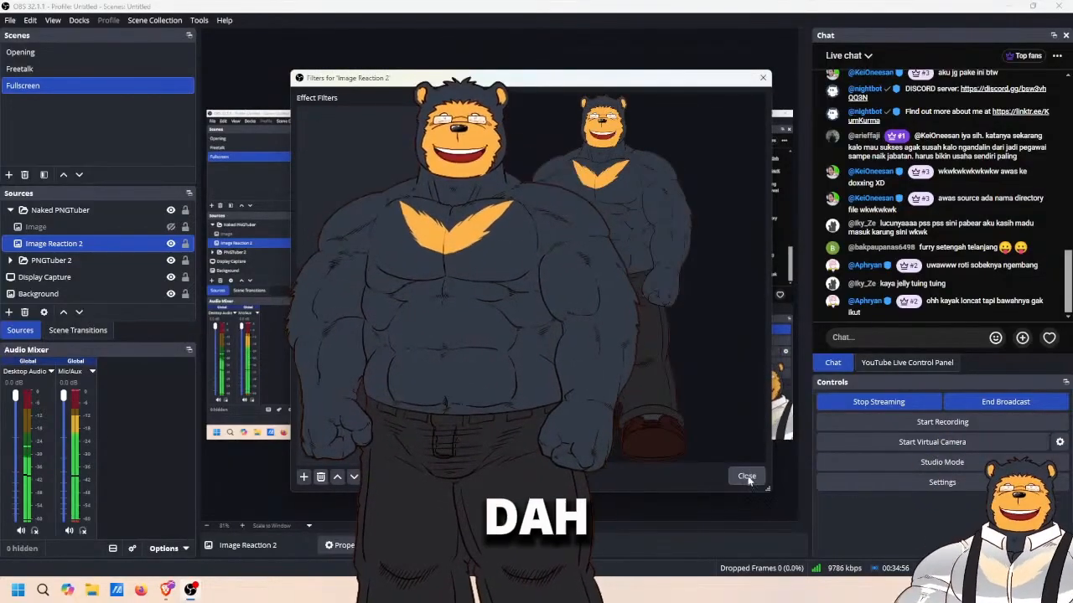
{"action": "left_click", "coordinate": [746, 476]}
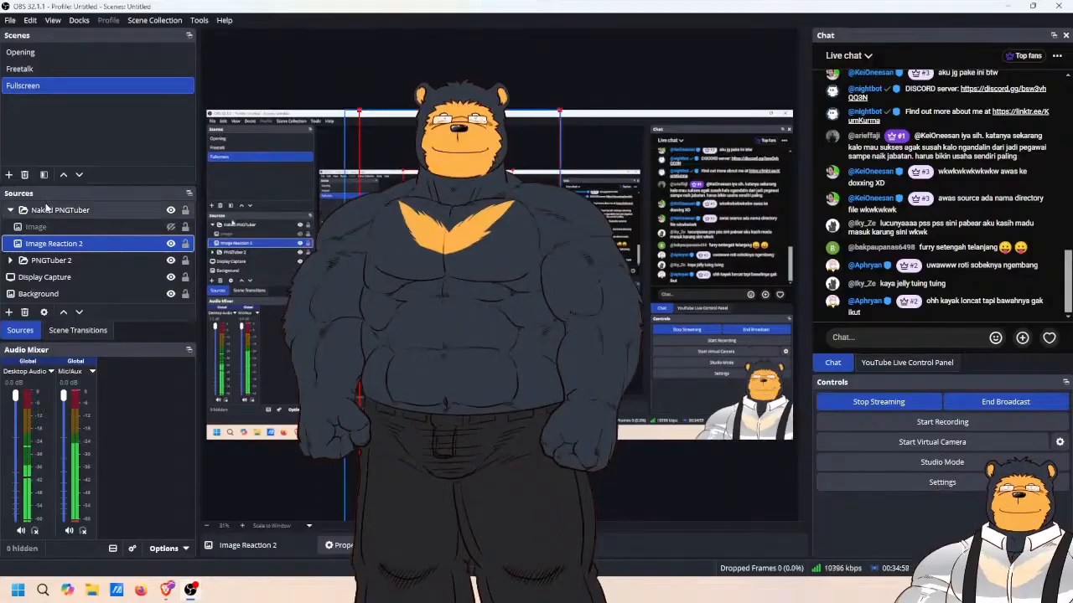
- Hide the PNGTuber 2 group and move Naked PNGTuber to about 535 px from the canvas's left edge and 91 px from its top
{"action": "left_click", "coordinate": [10, 210]}
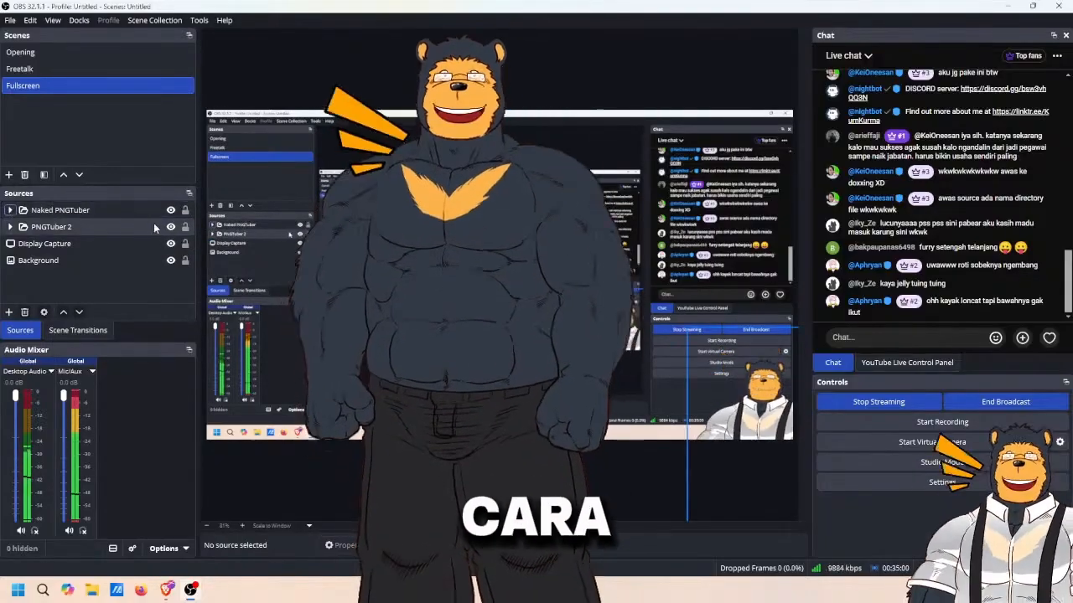
{"action": "left_click", "coordinate": [170, 227]}
{"action": "left_click", "coordinate": [106, 210]}
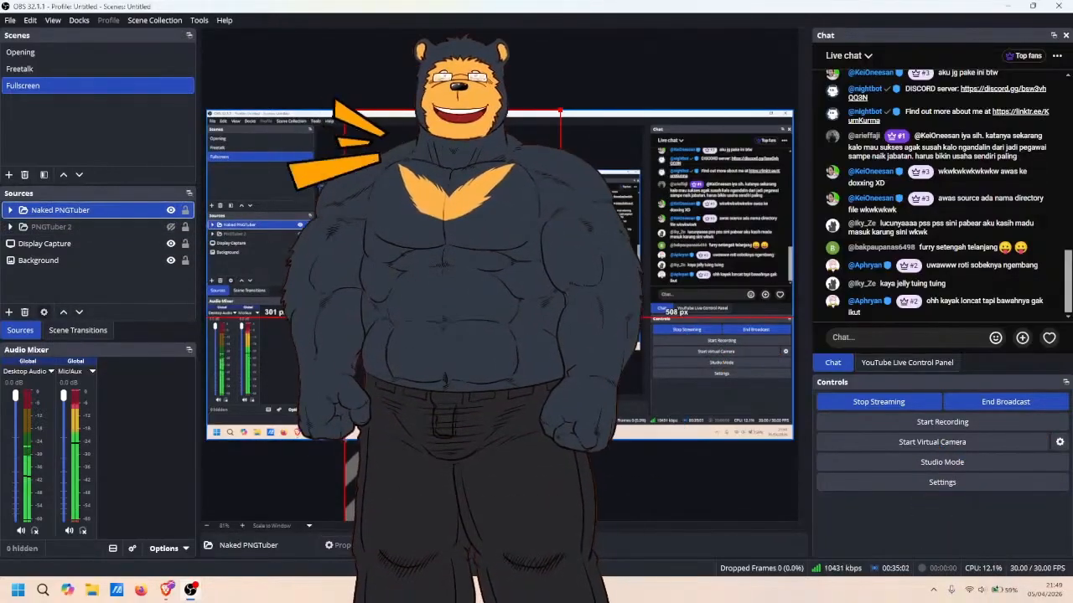
{"action": "left_click_drag", "start_coordinate": [453, 276], "coordinate": [559, 320]}
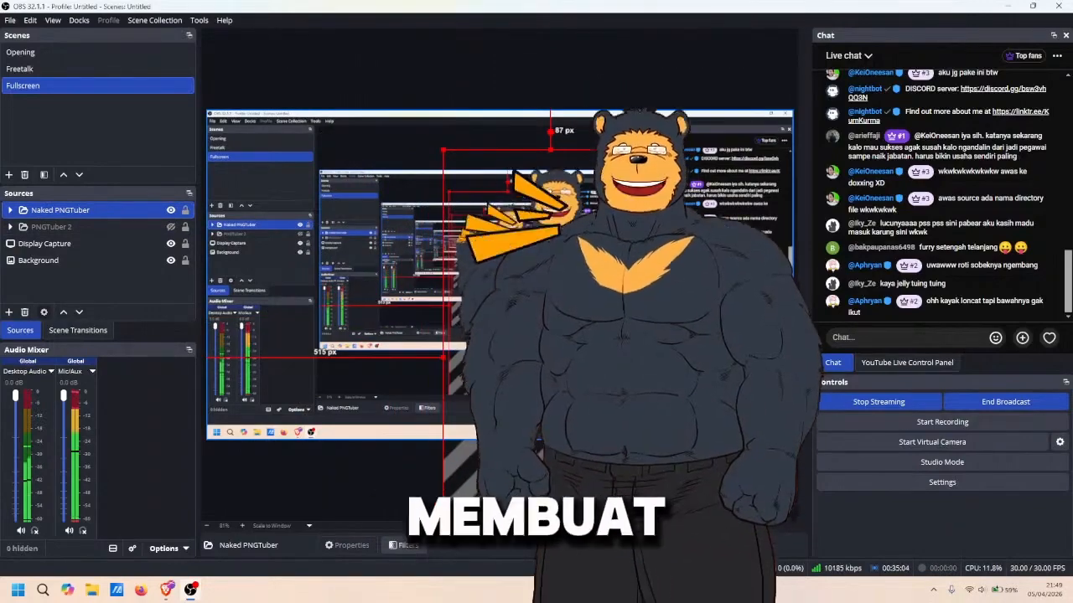
{"action": "left_click", "coordinate": [10, 210]}
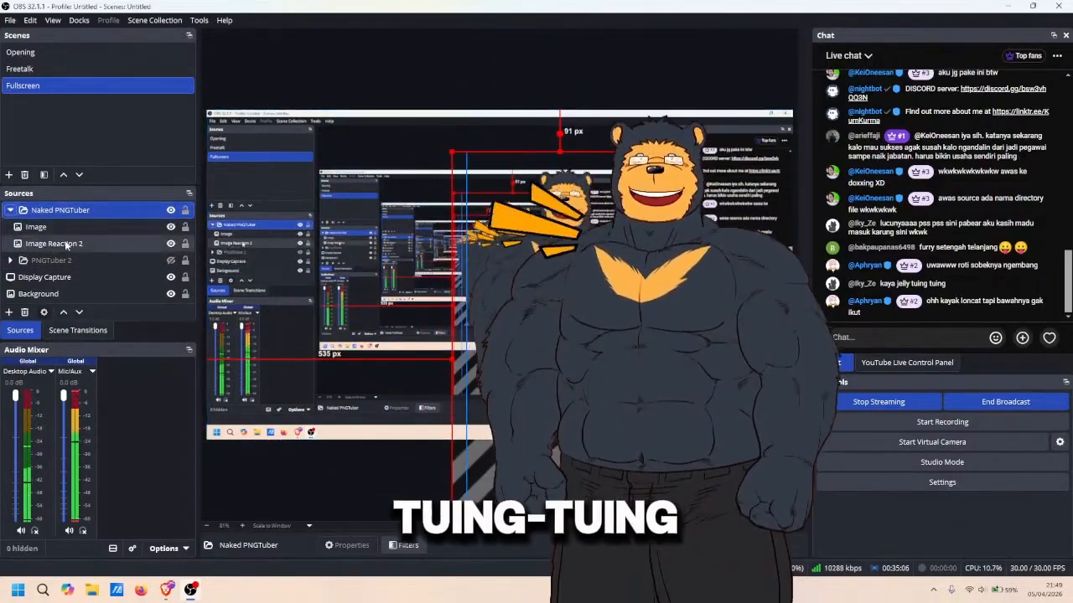
{"action": "left_click", "coordinate": [42, 227]}
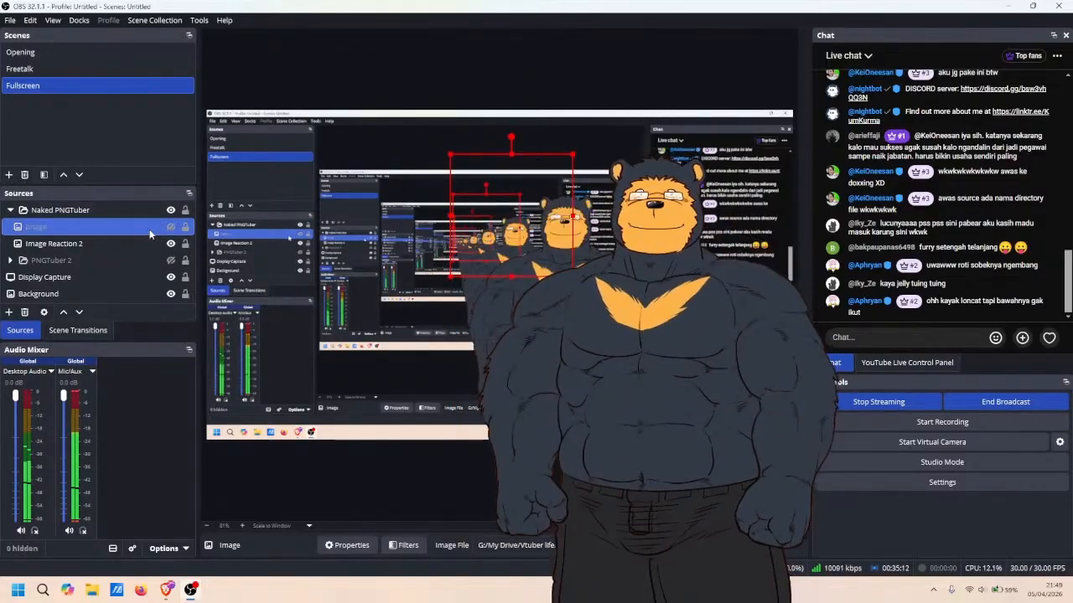
- Move the Naked PNGTuber group to about 649 px from the canvas's left edge and enlarge it slightly
{"action": "left_click", "coordinate": [10, 210]}
{"action": "left_click_drag", "start_coordinate": [570, 323], "coordinate": [607, 325]}
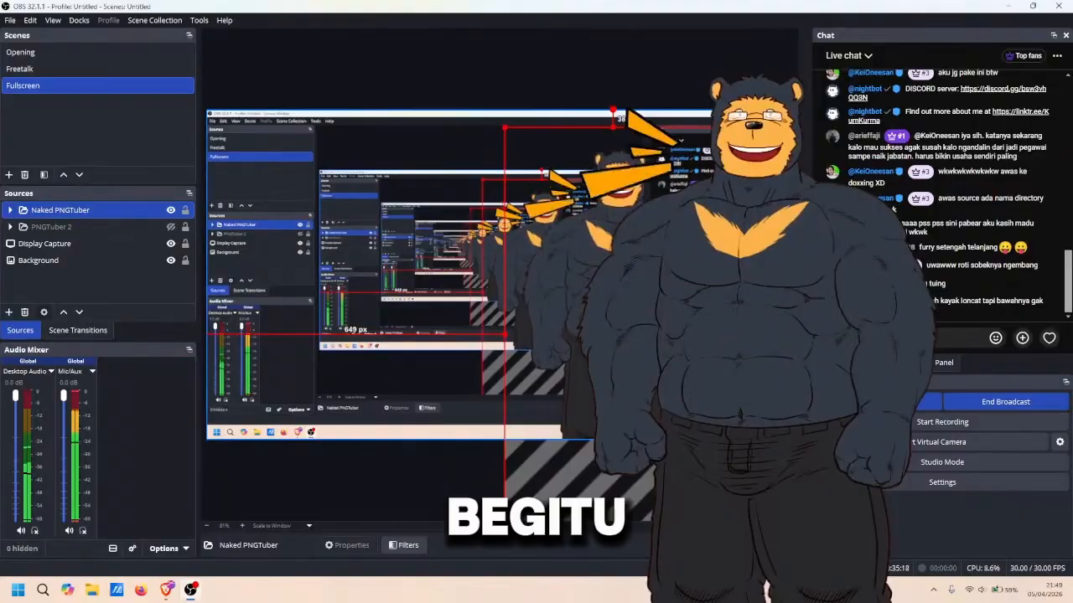
{"action": "left_click_drag", "start_coordinate": [722, 123], "coordinate": [741, 88]}
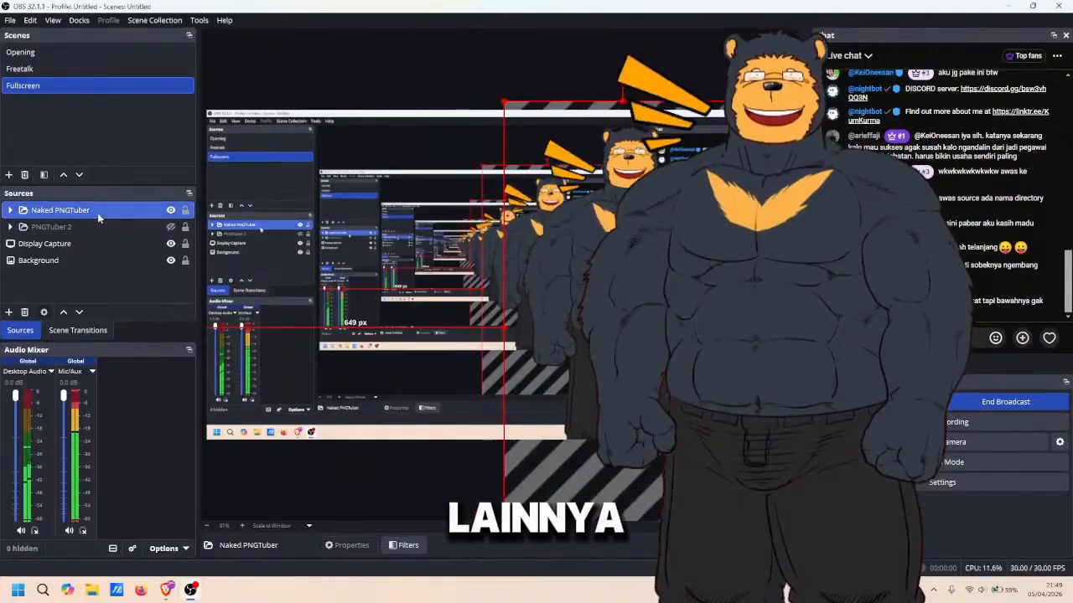
- Copy the Naked PNGTuber group from the Fullscreen scene
{"action": "right_click", "coordinate": [98, 211]}
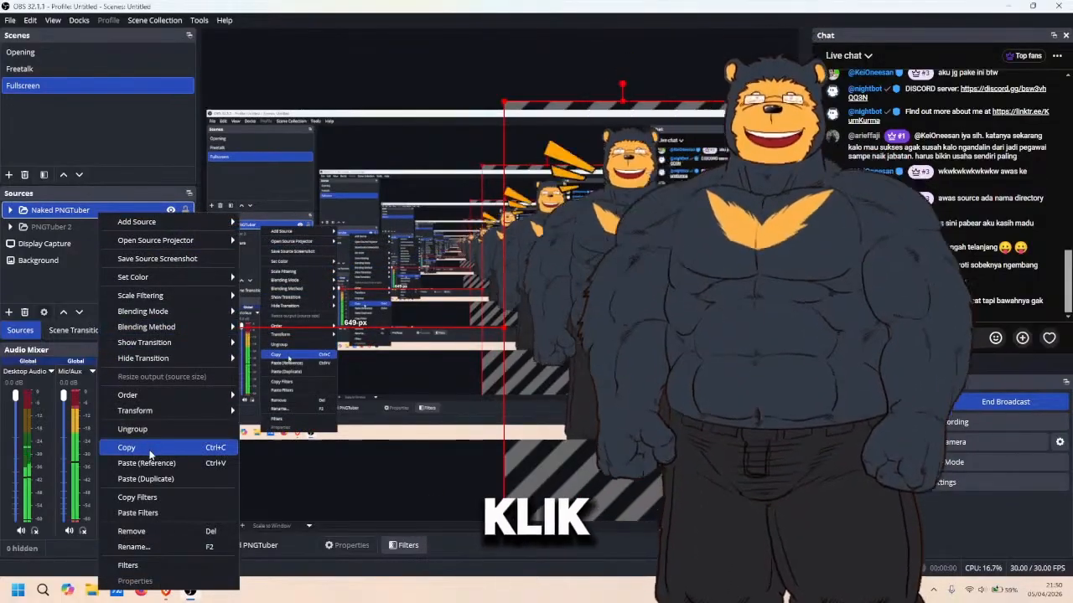
{"action": "left_click", "coordinate": [150, 451]}
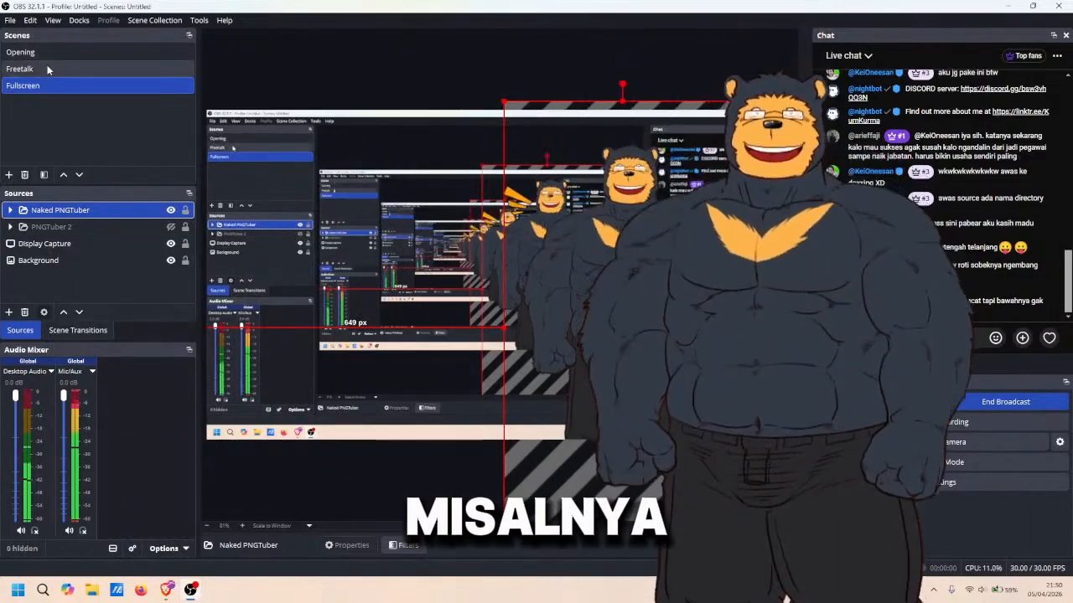